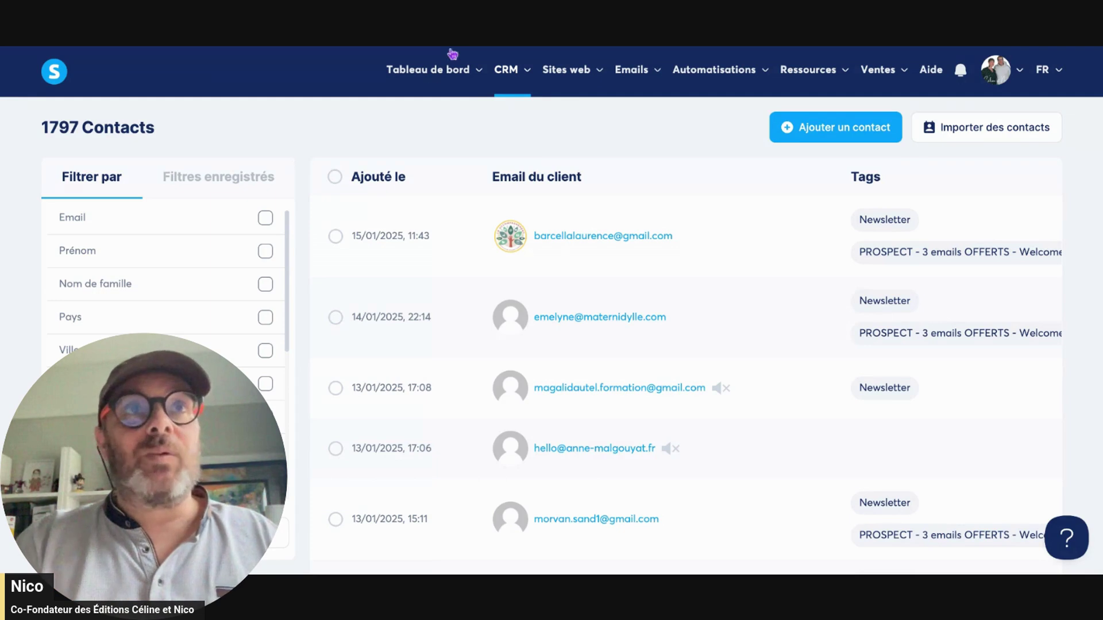
# - Select every contact in the CRM list and open the export options for them
pyautogui.moveTo(505, 74)
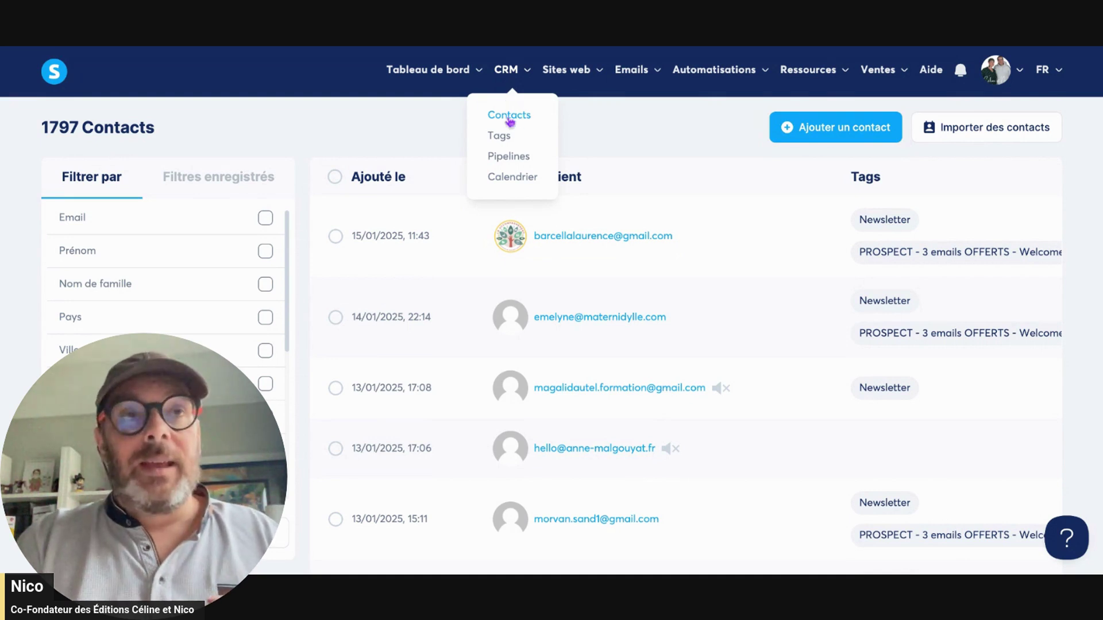
pyautogui.click(335, 177)
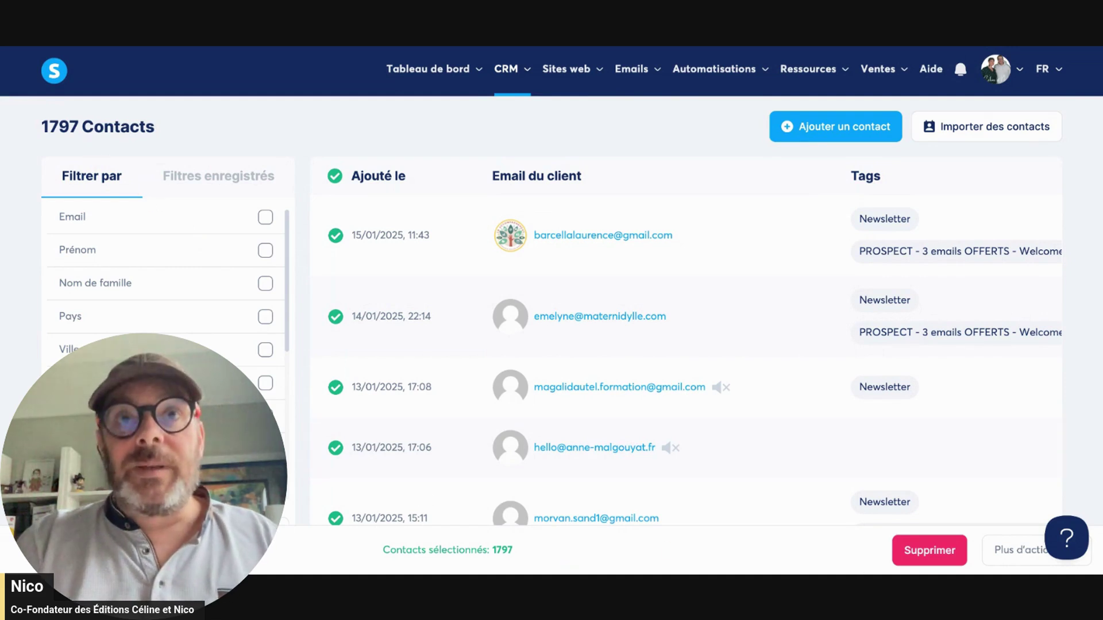
pyautogui.click(1001, 550)
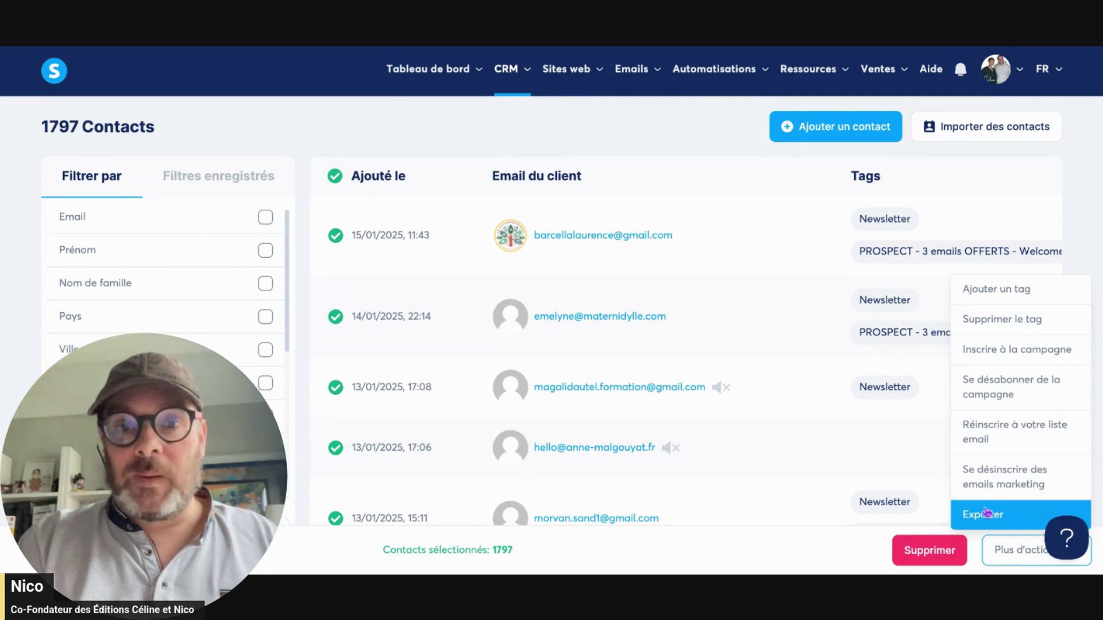
pyautogui.click(1000, 517)
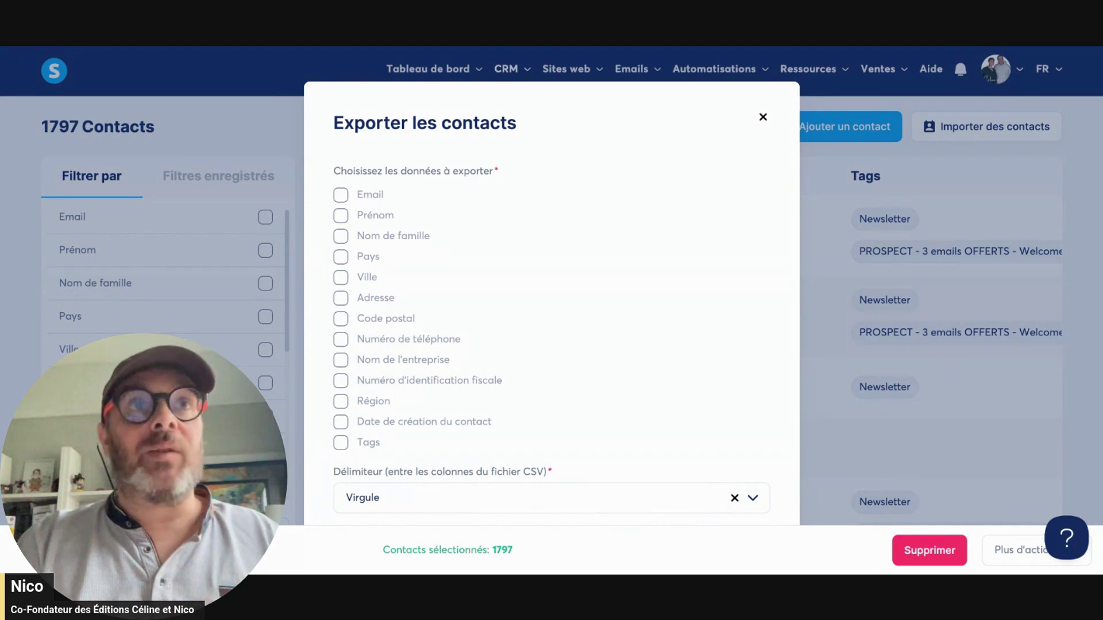
# - Include every available data field in the contact export, from Email and Prénom through Date de création du contact and Tags
pyautogui.click(340, 196)
pyautogui.click(342, 217)
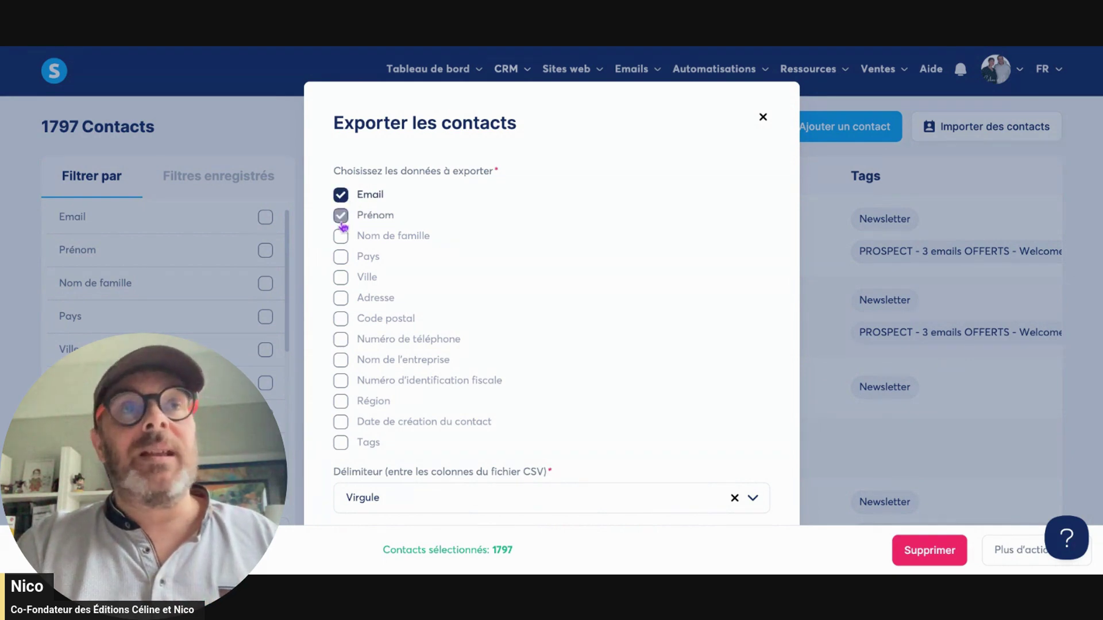
pyautogui.click(341, 237)
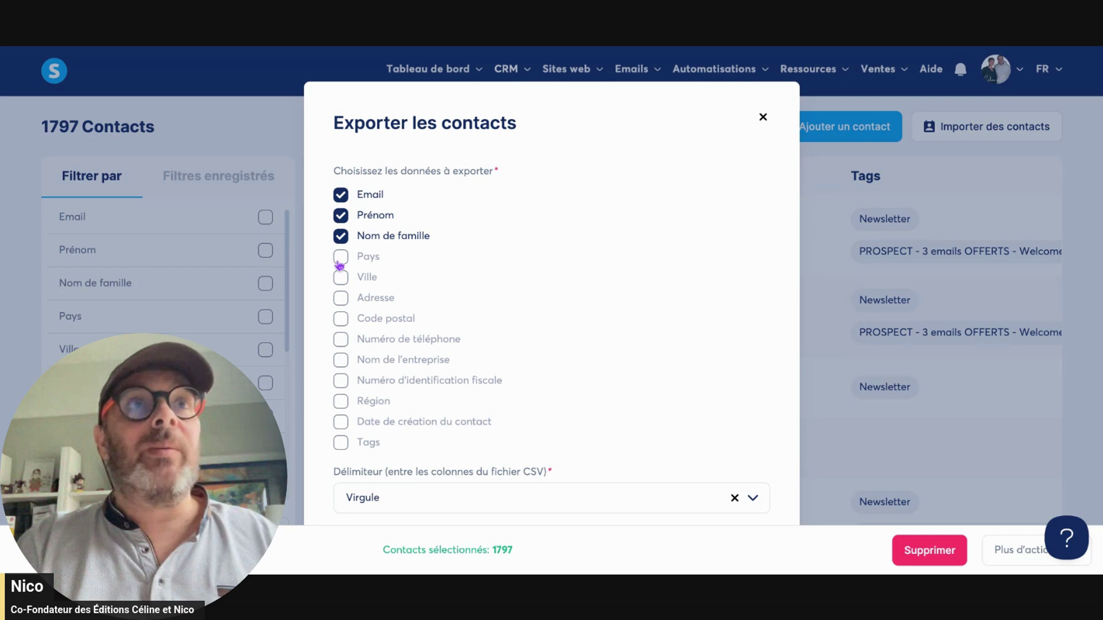
pyautogui.click(340, 259)
pyautogui.click(340, 279)
pyautogui.click(341, 300)
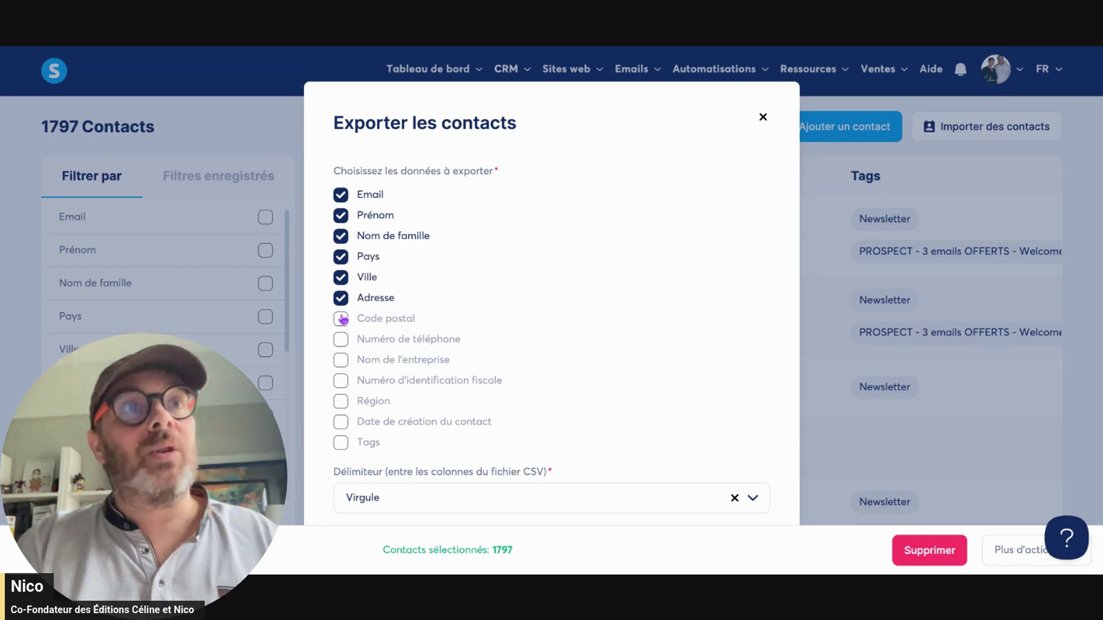
pyautogui.click(342, 320)
pyautogui.click(341, 341)
pyautogui.click(341, 361)
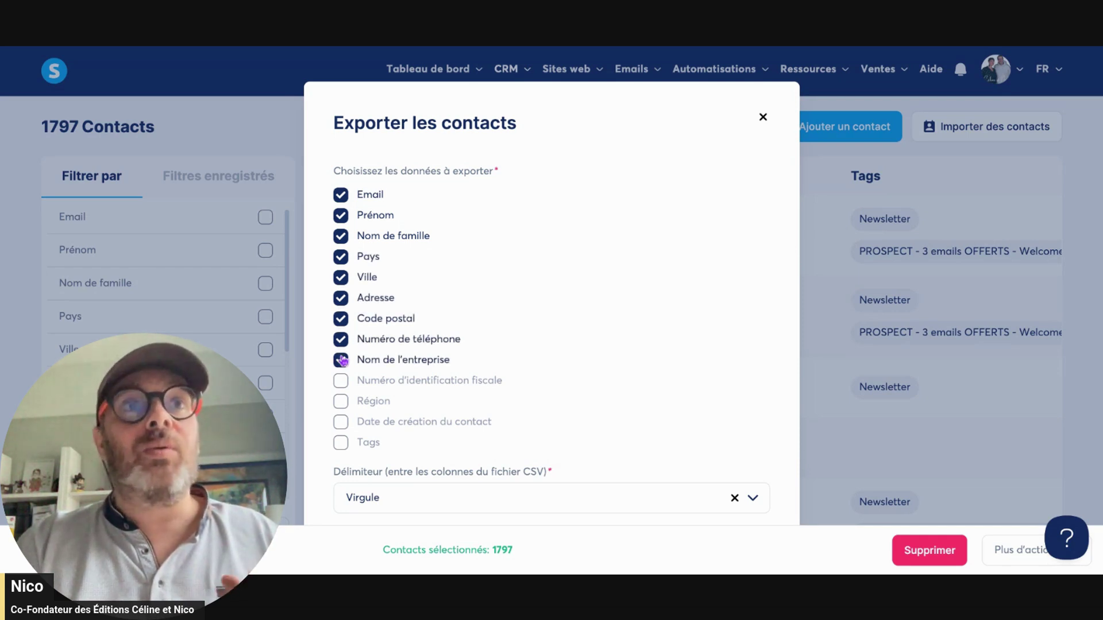
pyautogui.click(341, 381)
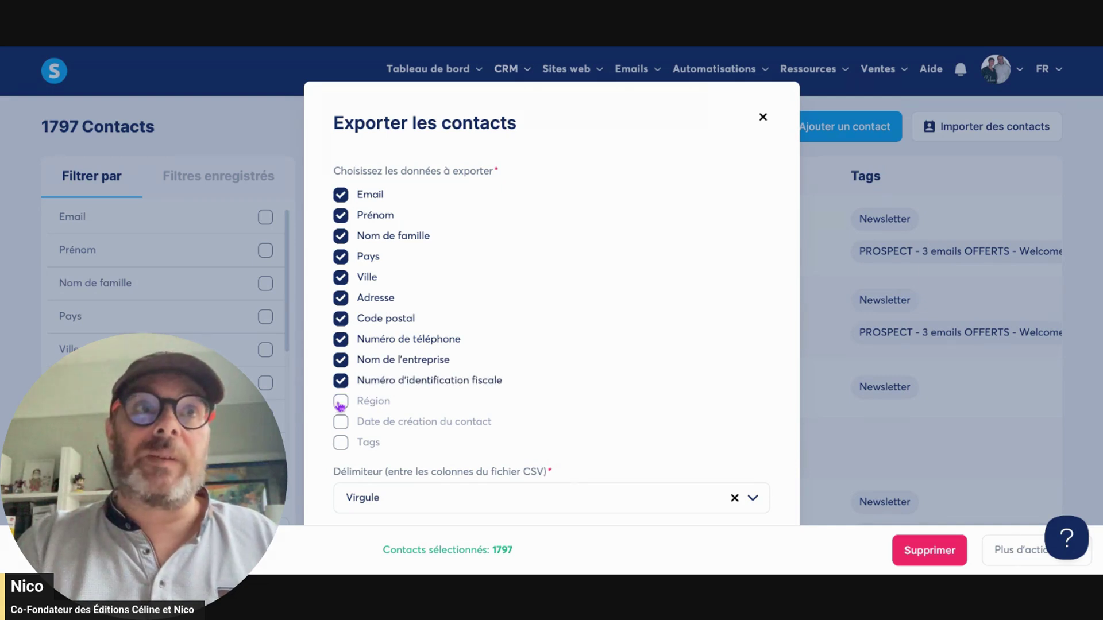
pyautogui.click(341, 402)
pyautogui.click(341, 422)
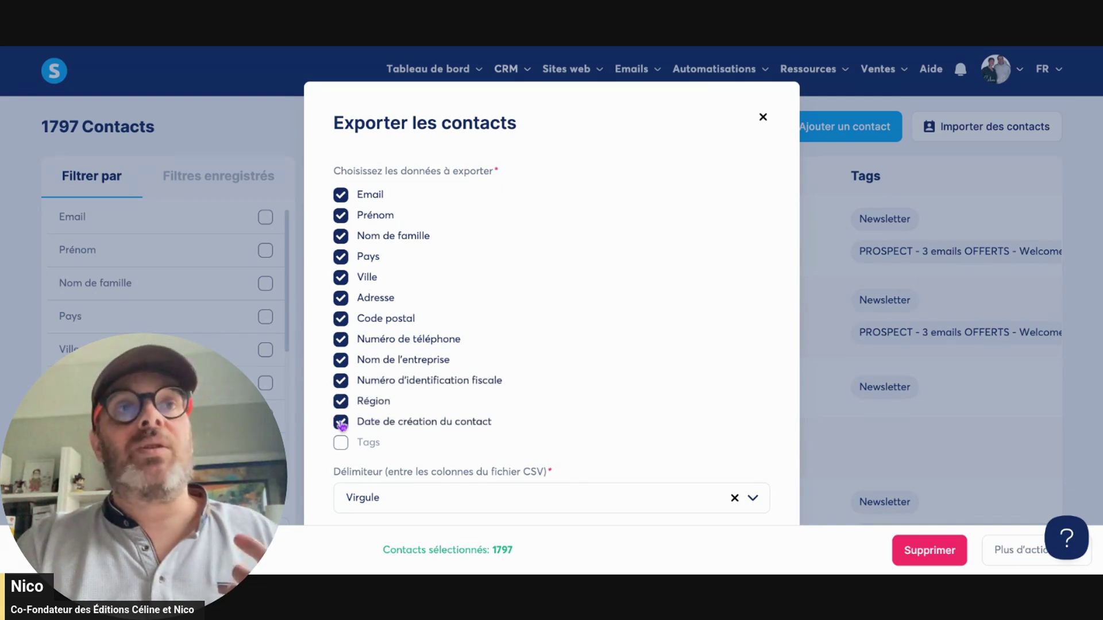
pyautogui.click(341, 443)
# - Review the export fields and delimiter, and launch the contact export
pyautogui.scroll(-2, 460, 416)
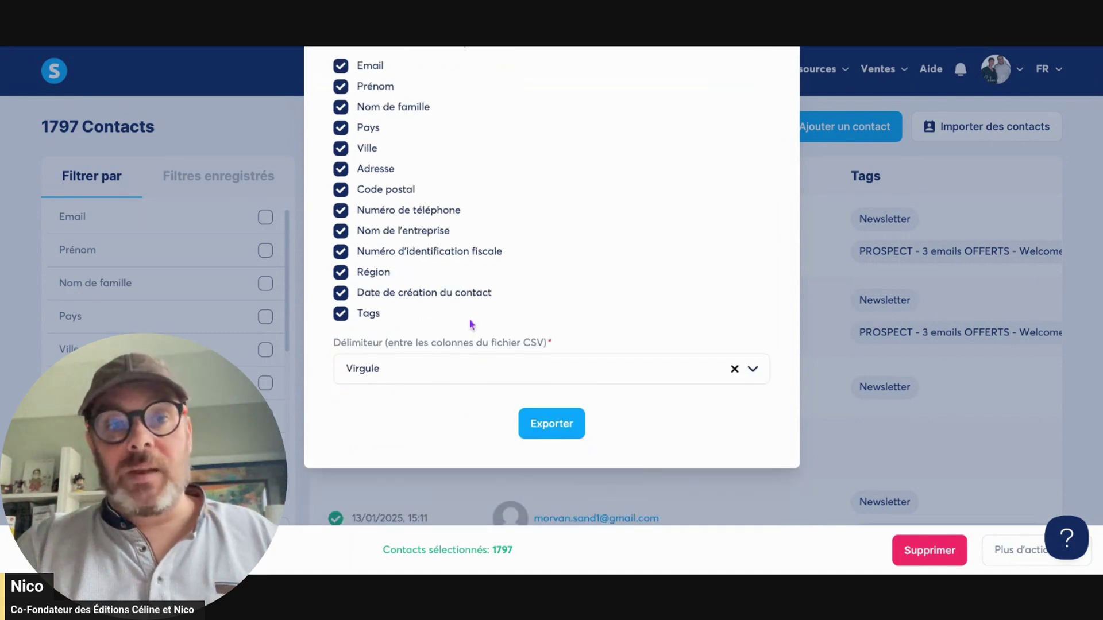
pyautogui.scroll(3, 471, 325)
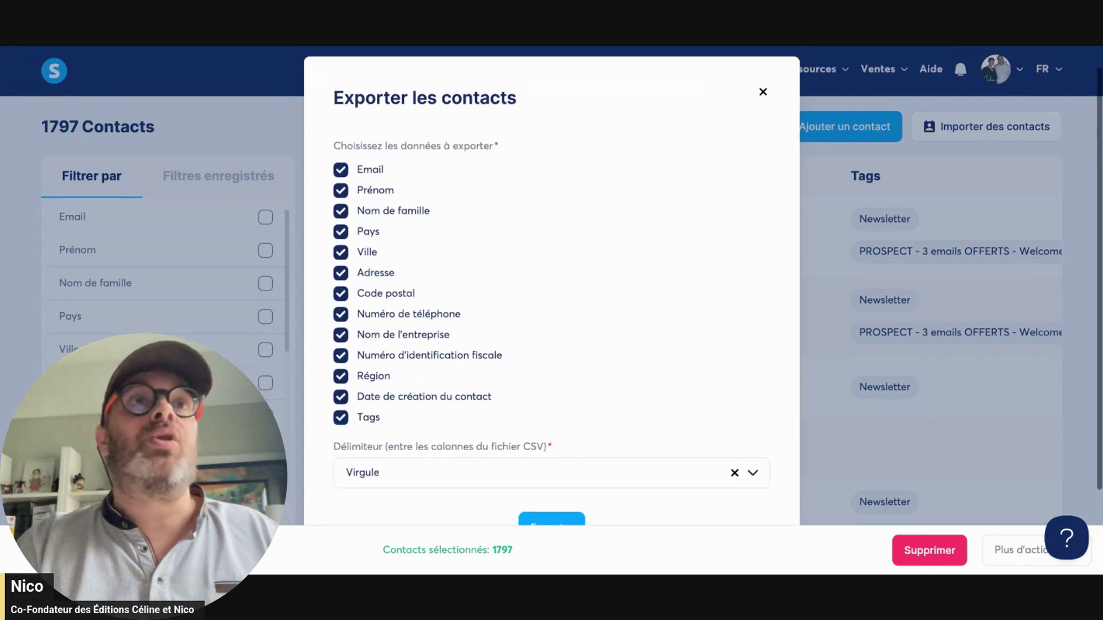
pyautogui.scroll(-1, 471, 325)
pyautogui.scroll(-1, 471, 325)
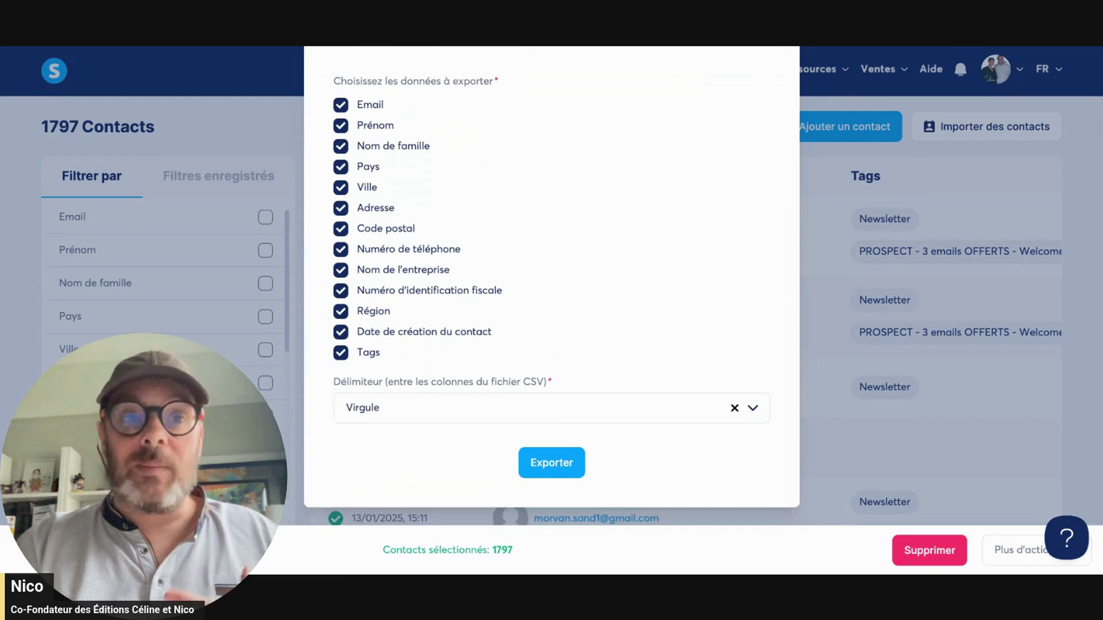
pyautogui.click(556, 467)
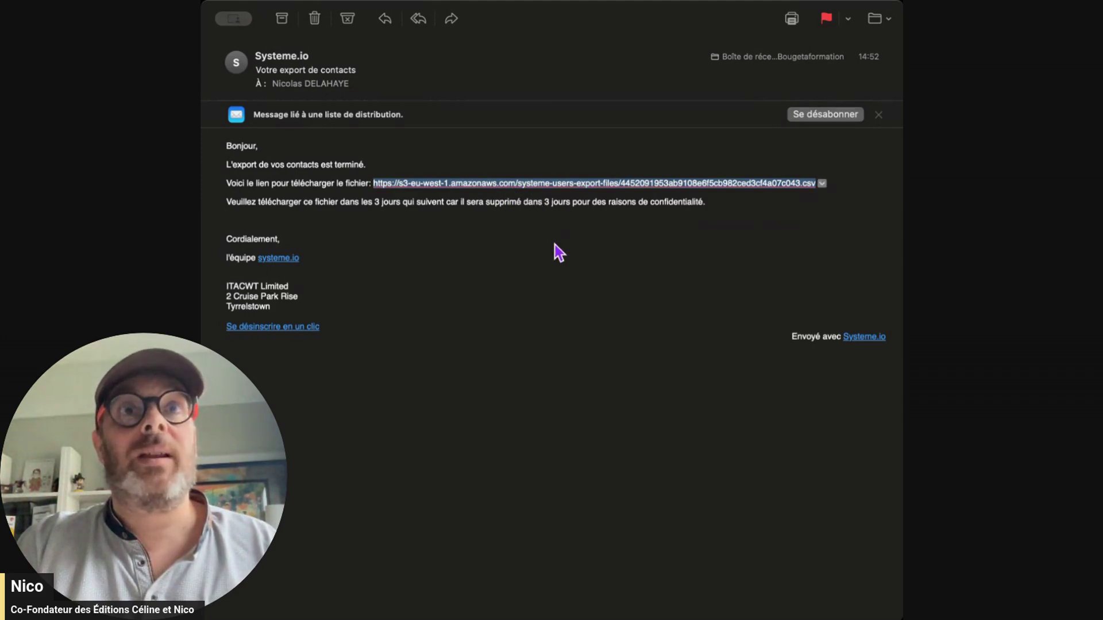
# - Switch from the mail message to Chrome and download the exported CSV from the copied link
pyautogui.press('super+Tab')
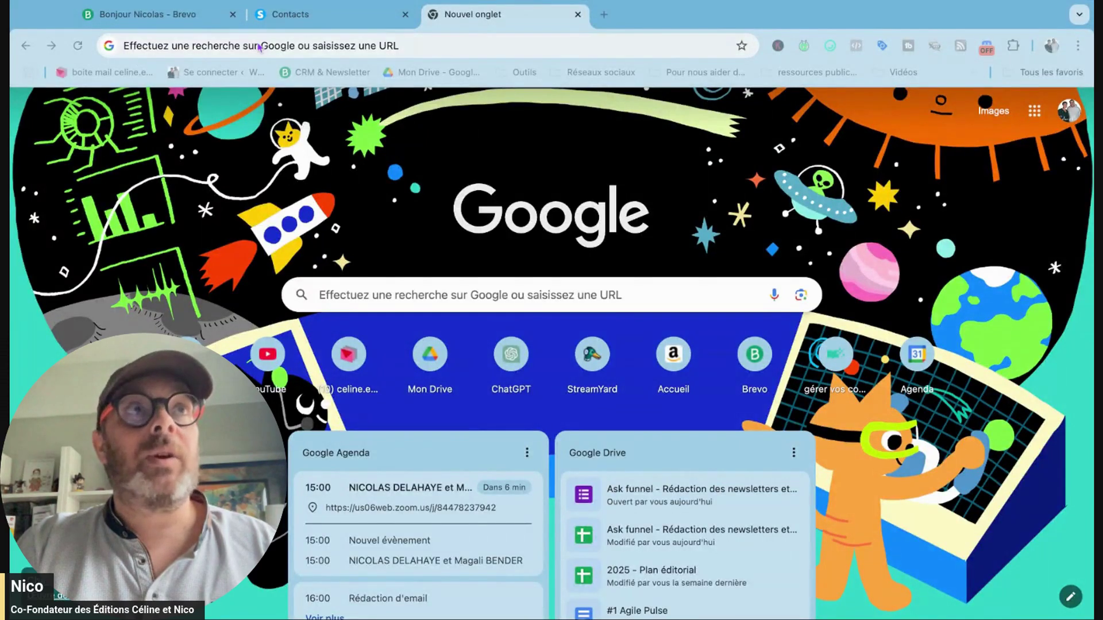
pyautogui.click(256, 45)
pyautogui.press('super+v')
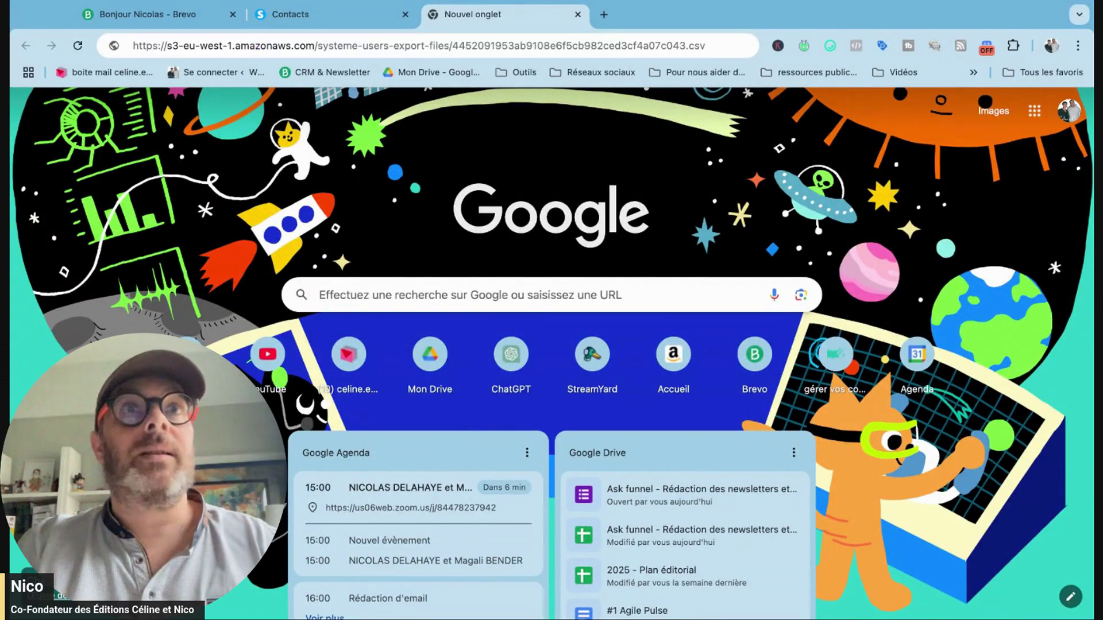
pyautogui.press('Return')
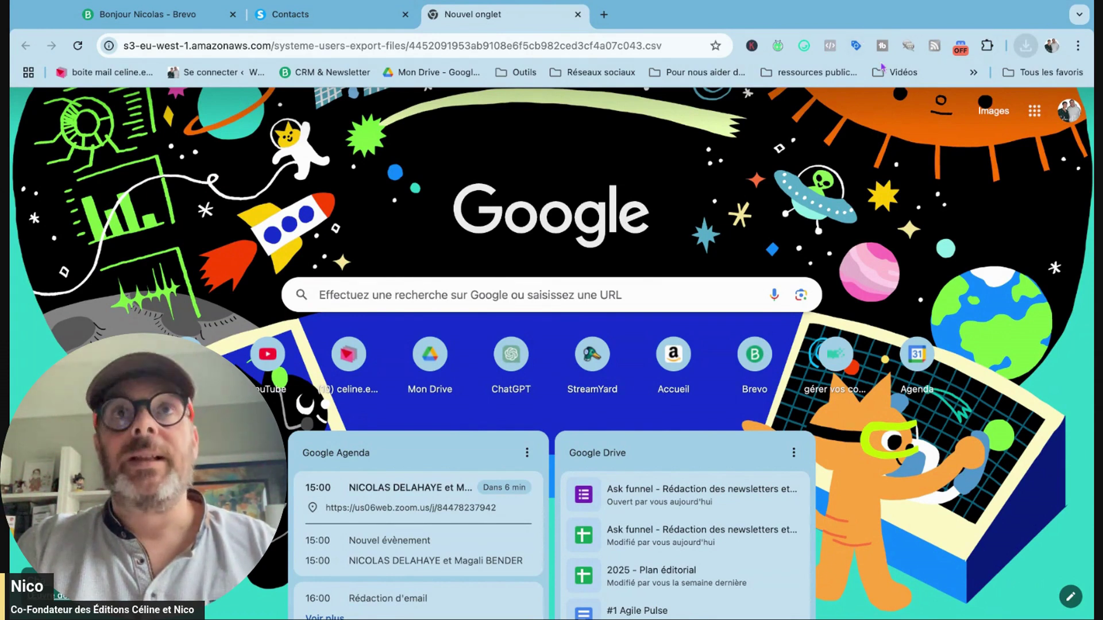
pyautogui.click(1026, 54)
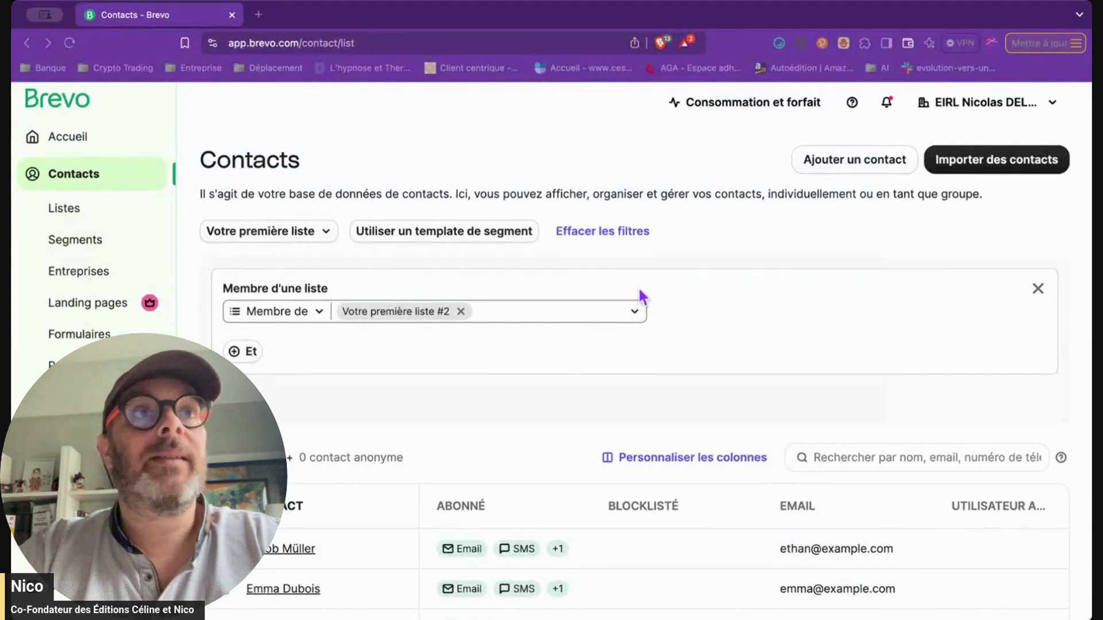
# - In Brevo, clear the contact list filters and start a Contacts import from a file
pyautogui.click(585, 236)
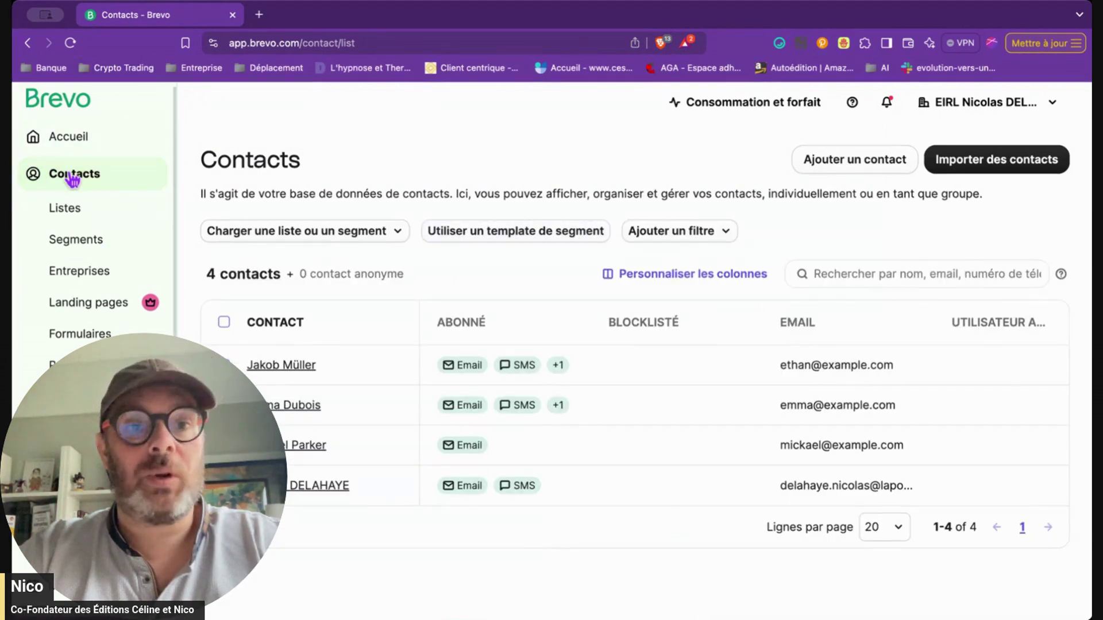
pyautogui.click(73, 180)
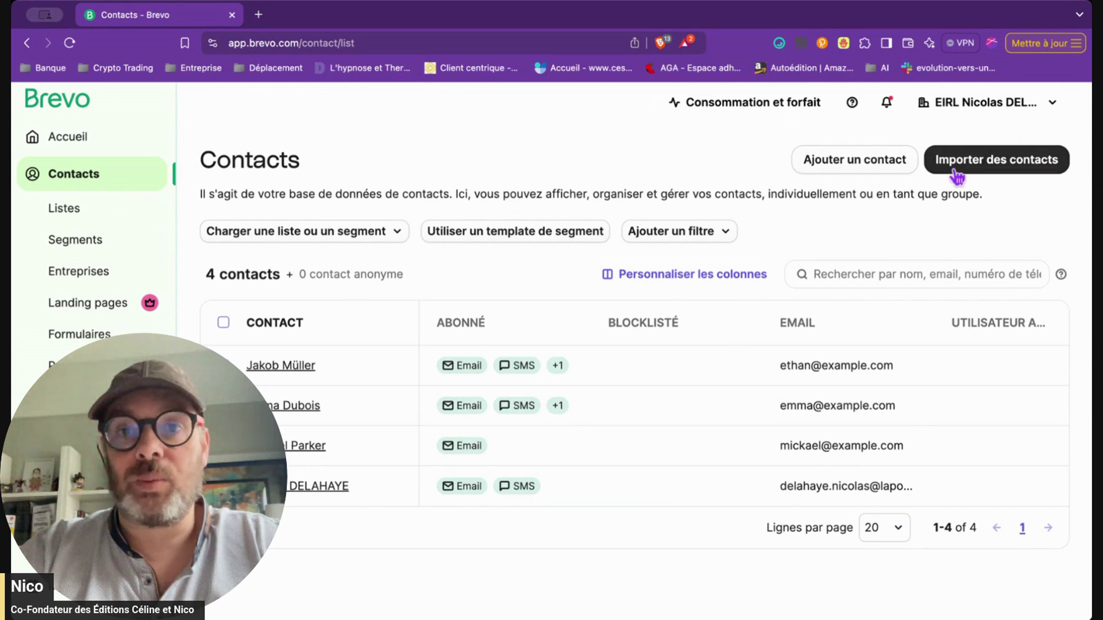
pyautogui.click(980, 169)
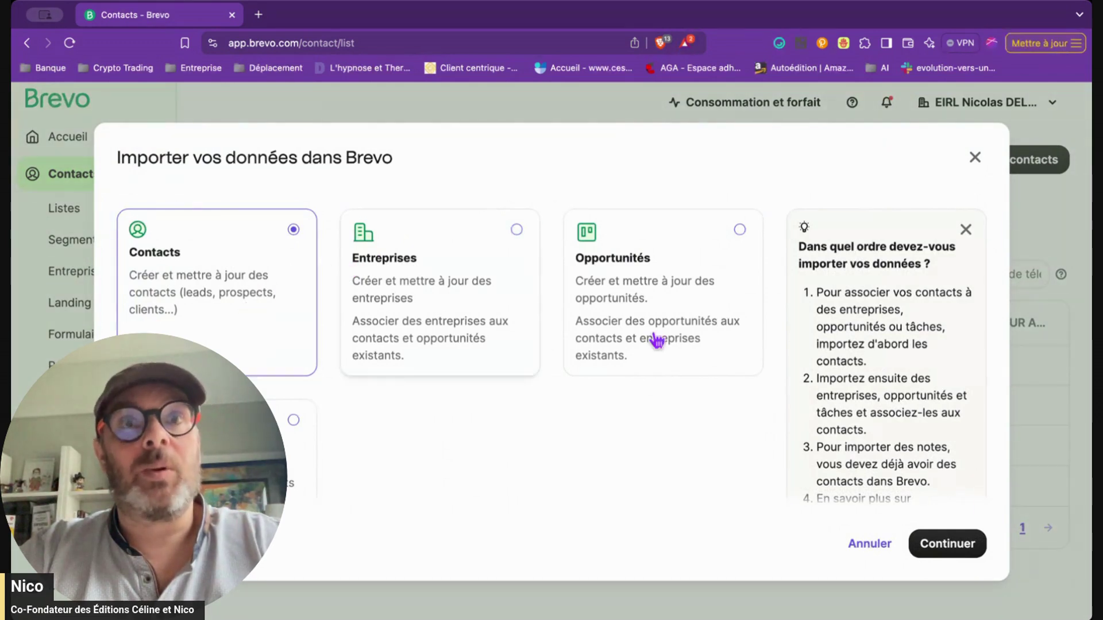
pyautogui.click(959, 546)
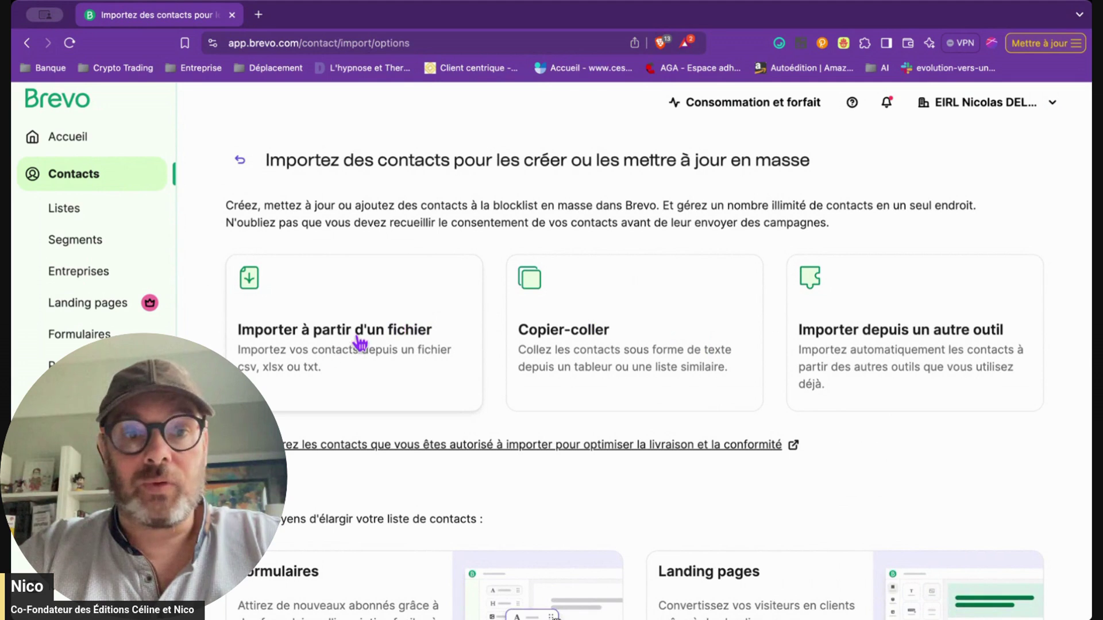
pyautogui.click(360, 343)
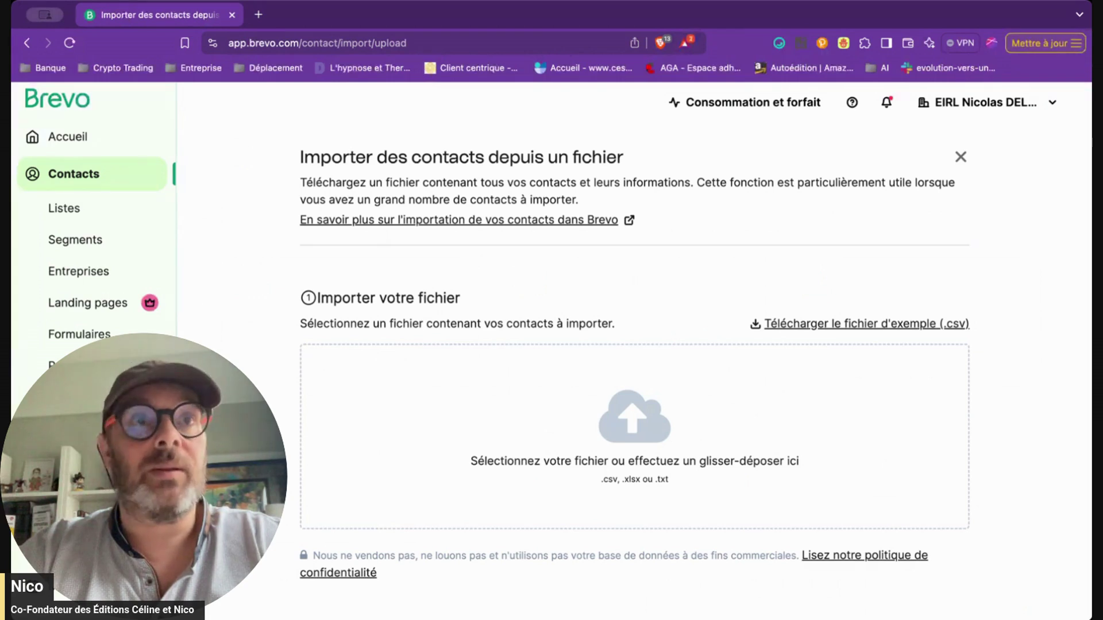
# - Upload the exported contacts CSV, review the preview of its first rows and confirm the file
pyautogui.moveTo(655, 394); pyautogui.dragTo(659, 413)
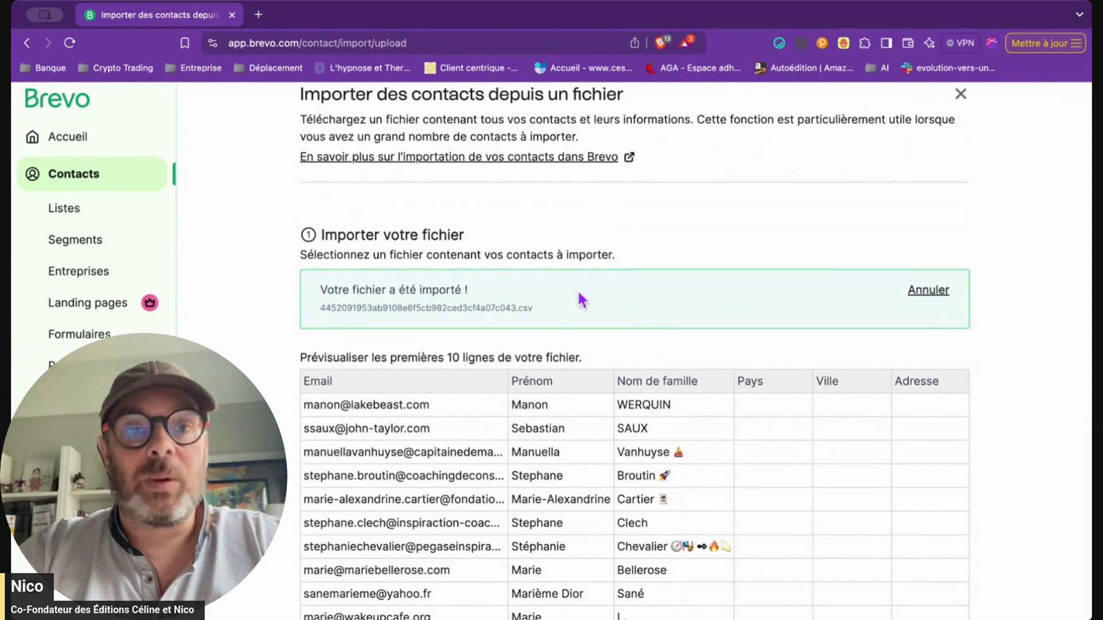
pyautogui.scroll(-2, 677, 446)
pyautogui.scroll(-6, 677, 445)
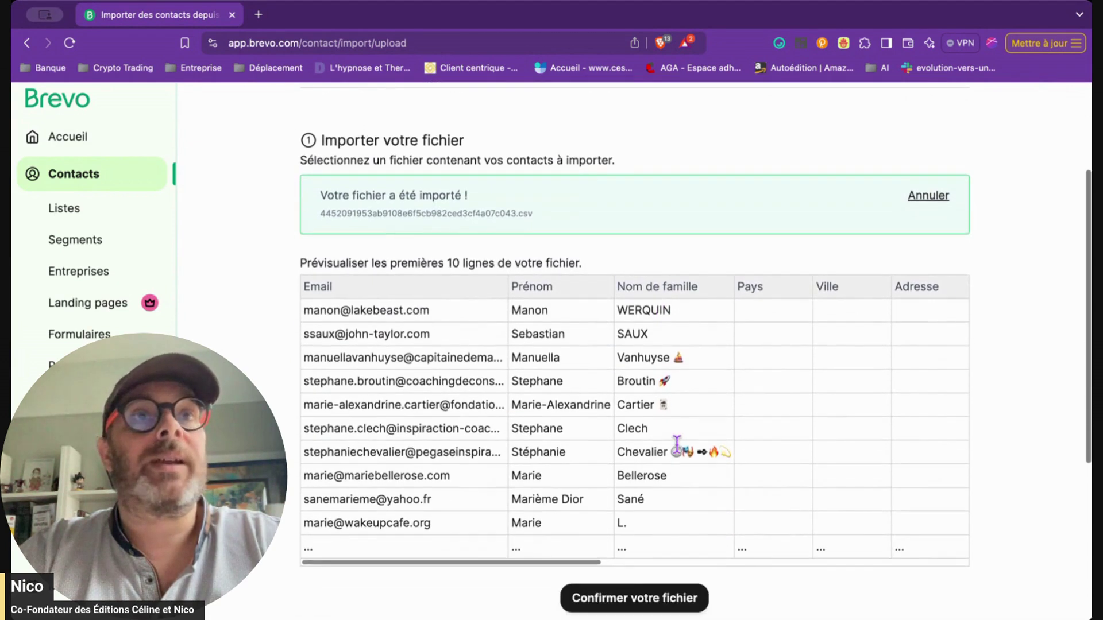
pyautogui.scroll(4, 679, 454)
pyautogui.scroll(5, 681, 455)
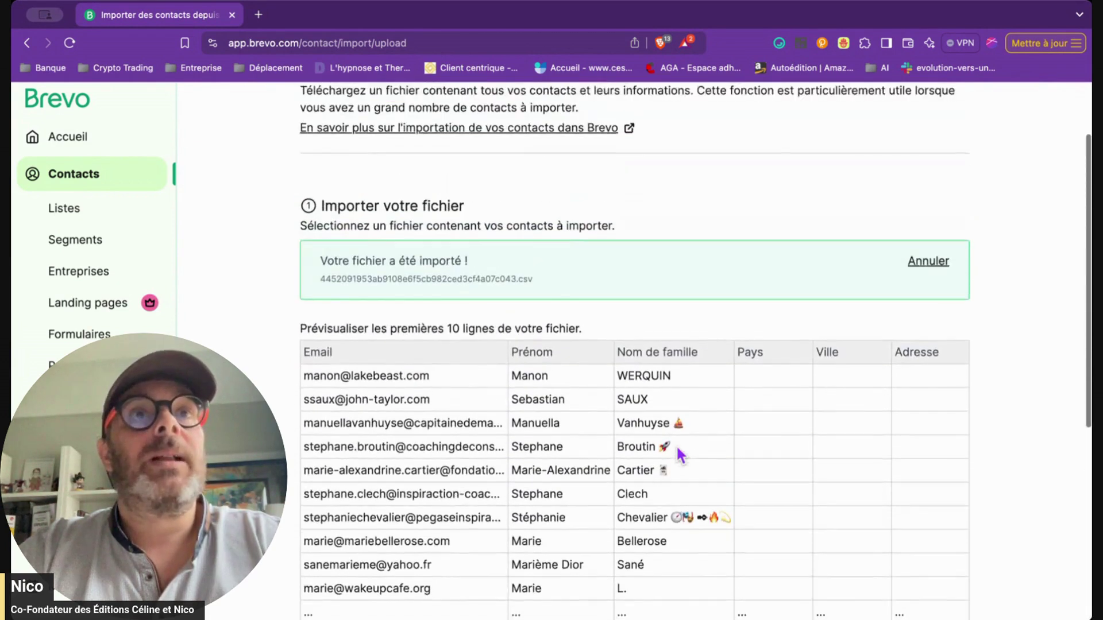
pyautogui.scroll(-10, 681, 456)
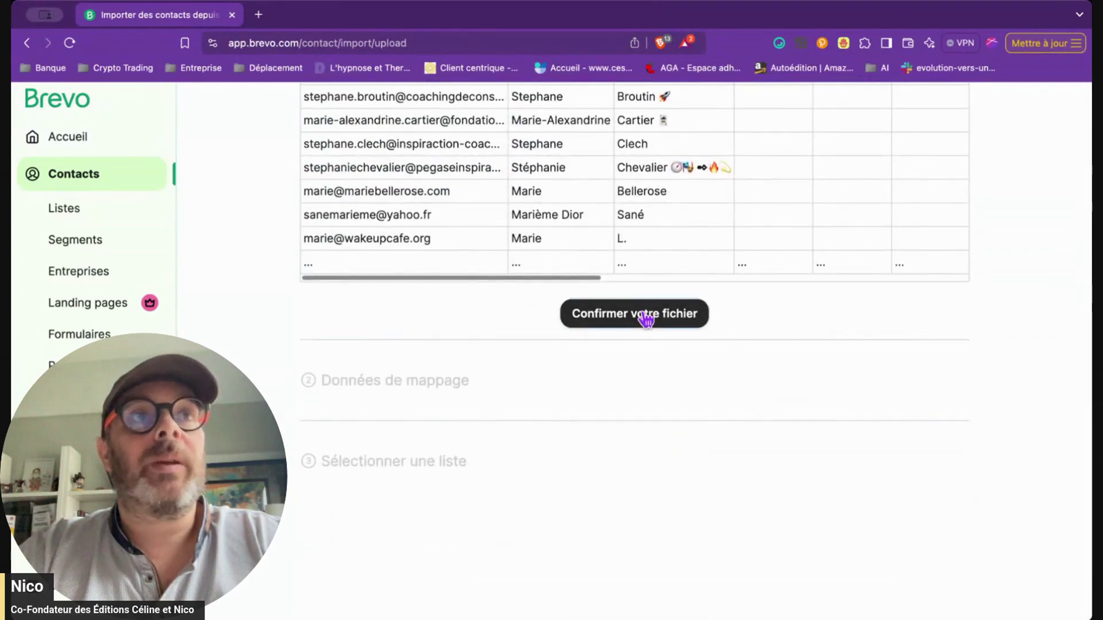
pyautogui.click(645, 314)
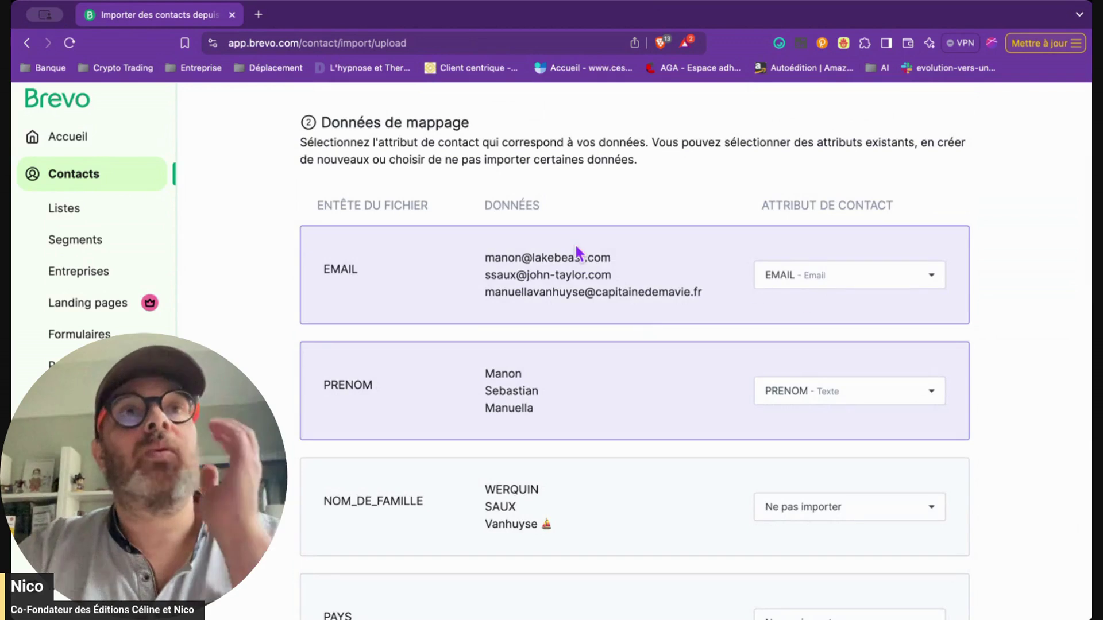
# - Map the NOM_DE_FAMILLE column to the NOM contact attribute
pyautogui.scroll(-5, 833, 442)
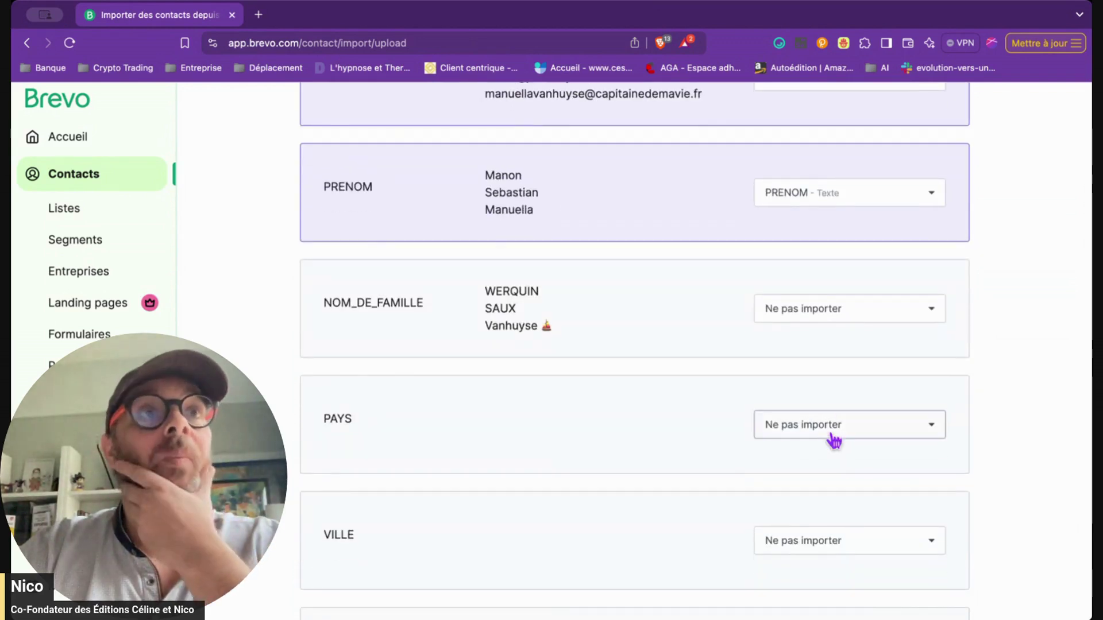
pyautogui.click(849, 312)
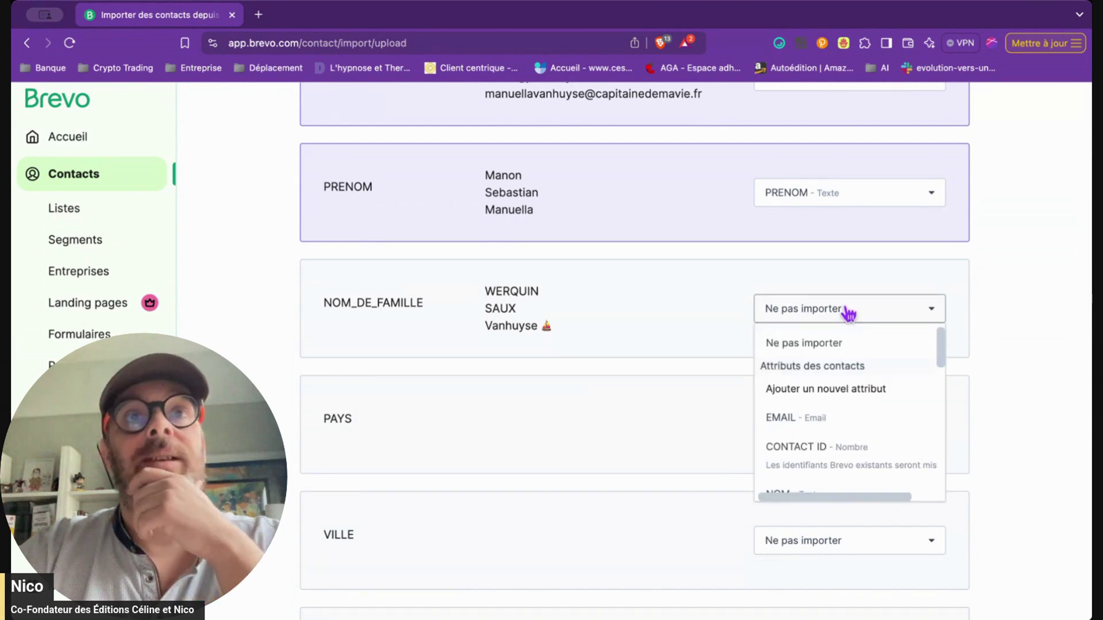
pyautogui.scroll(-3, 861, 419)
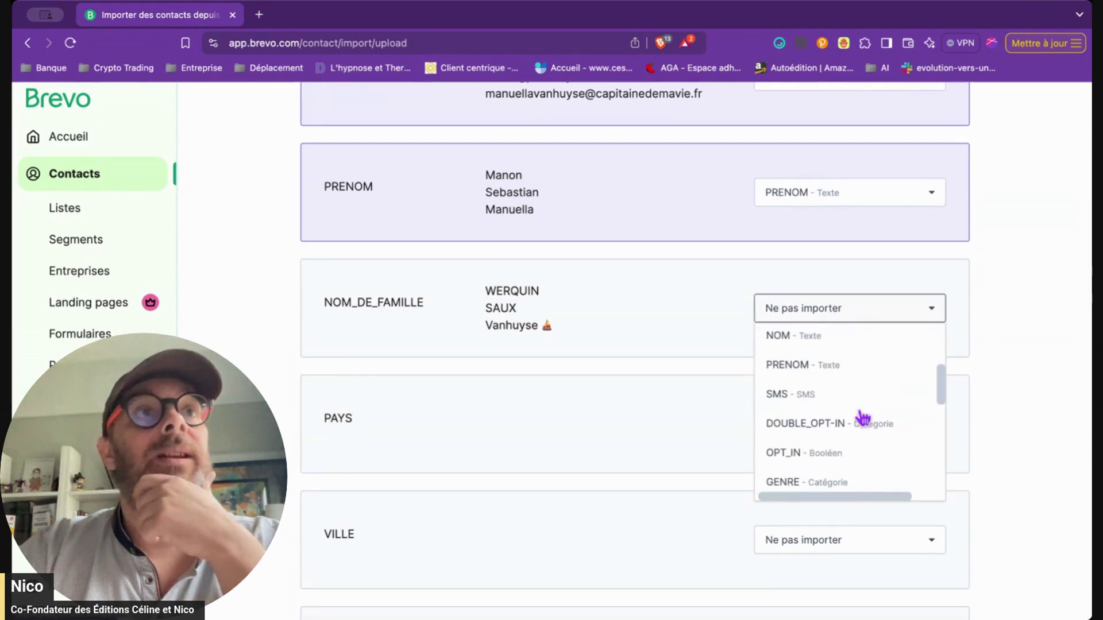
pyautogui.scroll(3, 862, 418)
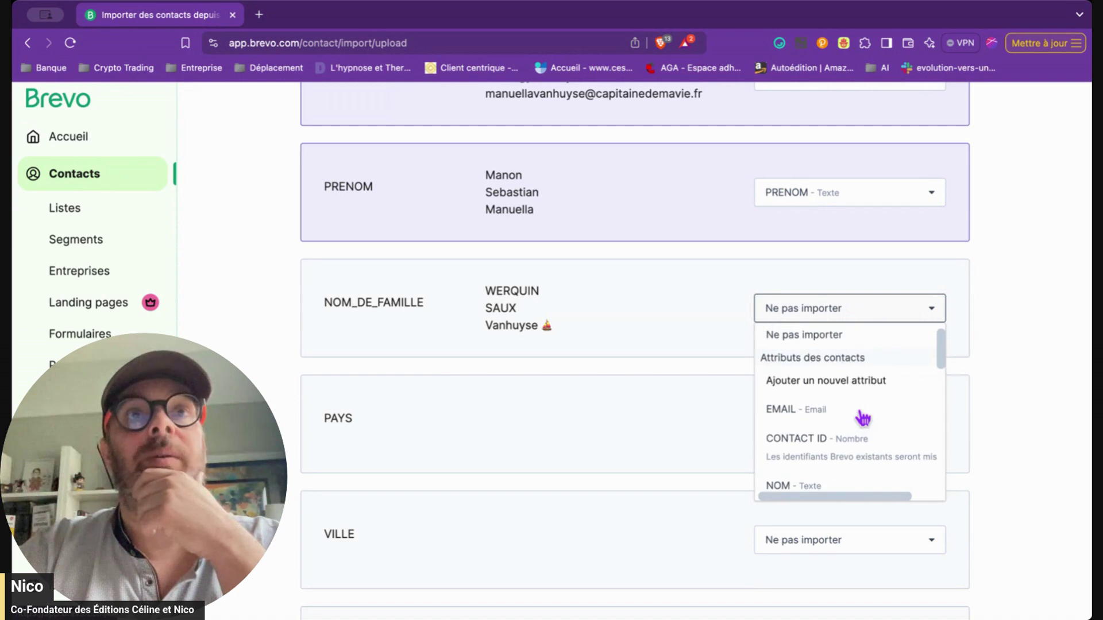
pyautogui.scroll(-3, 862, 418)
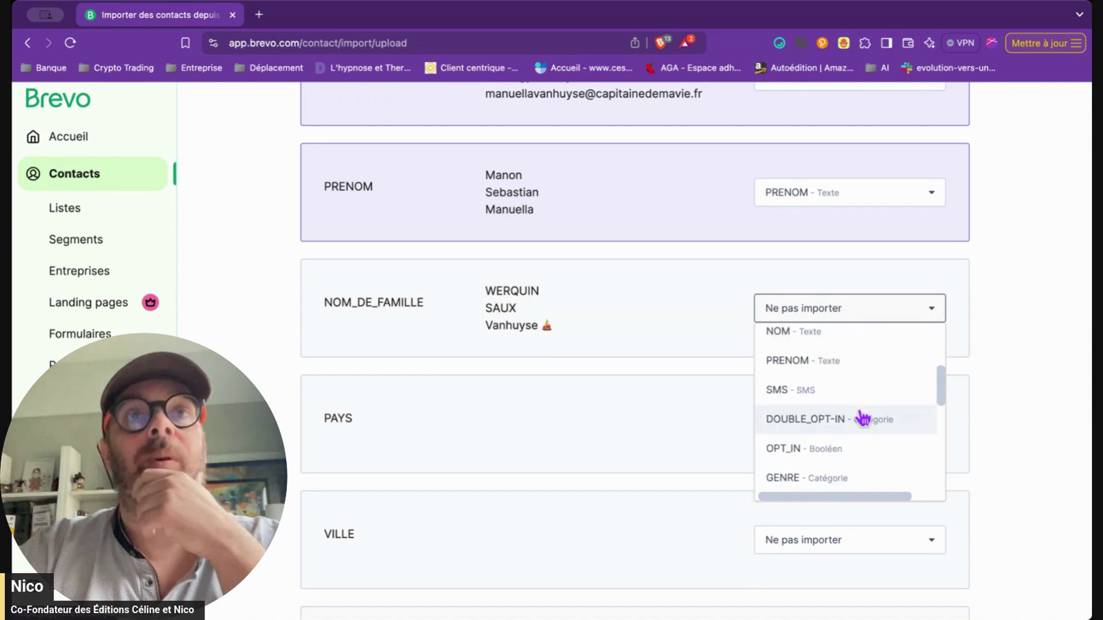
pyautogui.click(842, 335)
# - Map the DATE_REGISTERED column to the DATE_INSCRIPTION contact attribute
pyautogui.scroll(3, 715, 322)
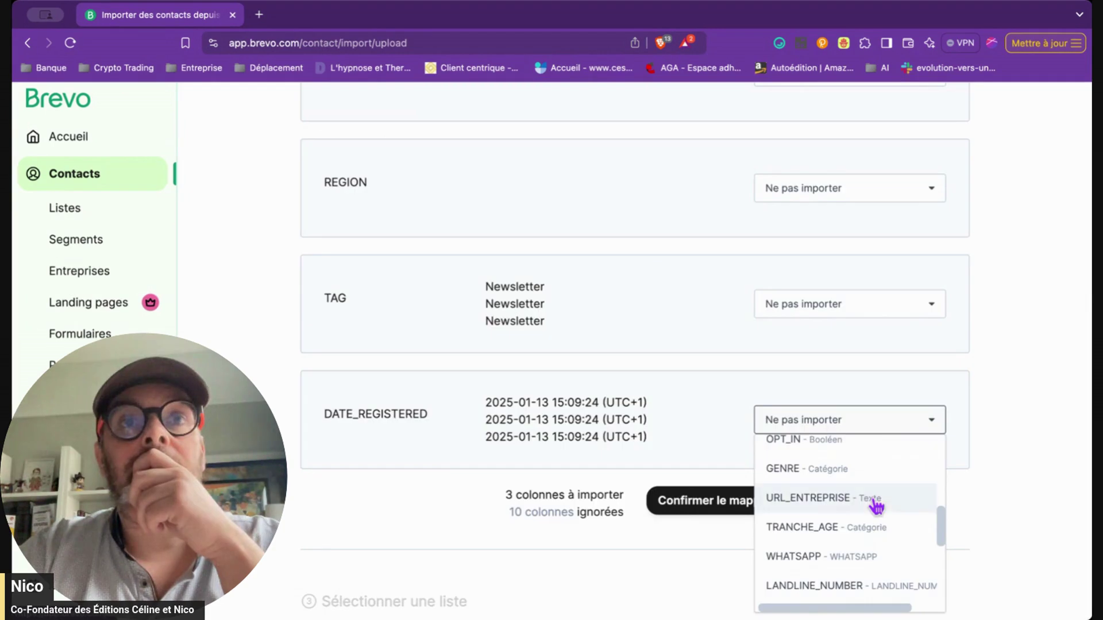
pyautogui.scroll(-3, 872, 502)
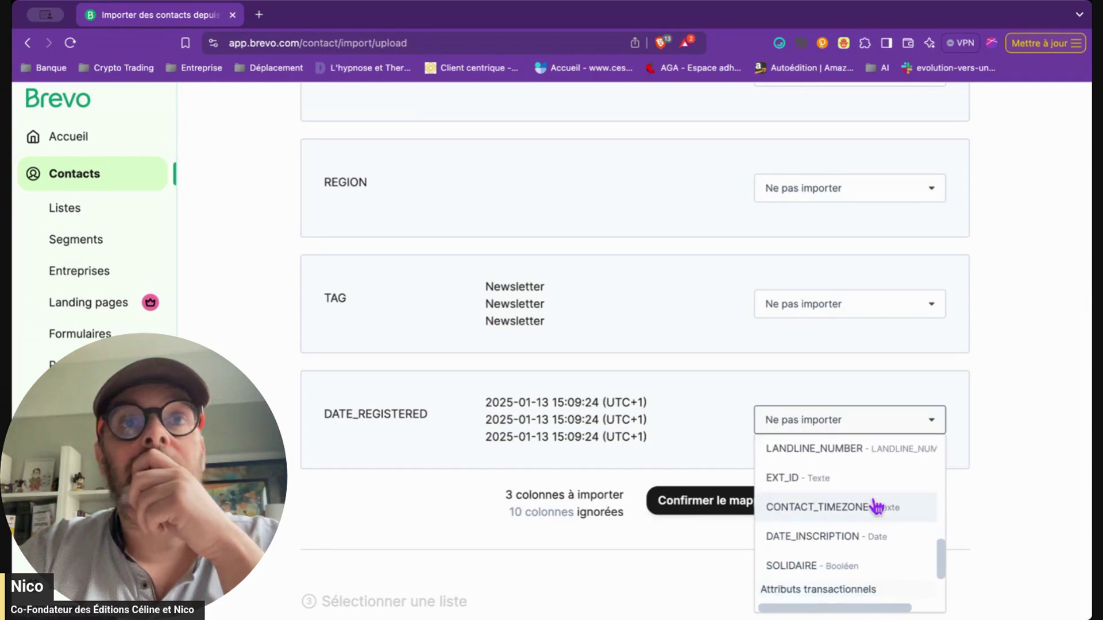
pyautogui.click(861, 537)
# - Check the existing attributes for the PAYS column, and create a new text attribute named PAYS for it
pyautogui.scroll(15, 848, 394)
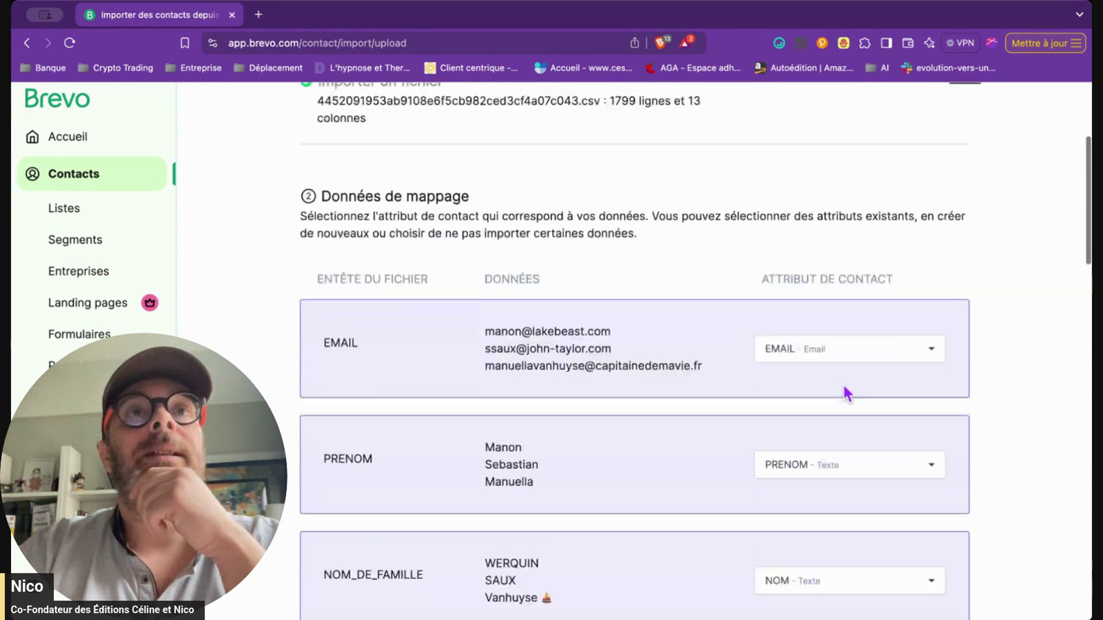
pyautogui.scroll(-5, 847, 394)
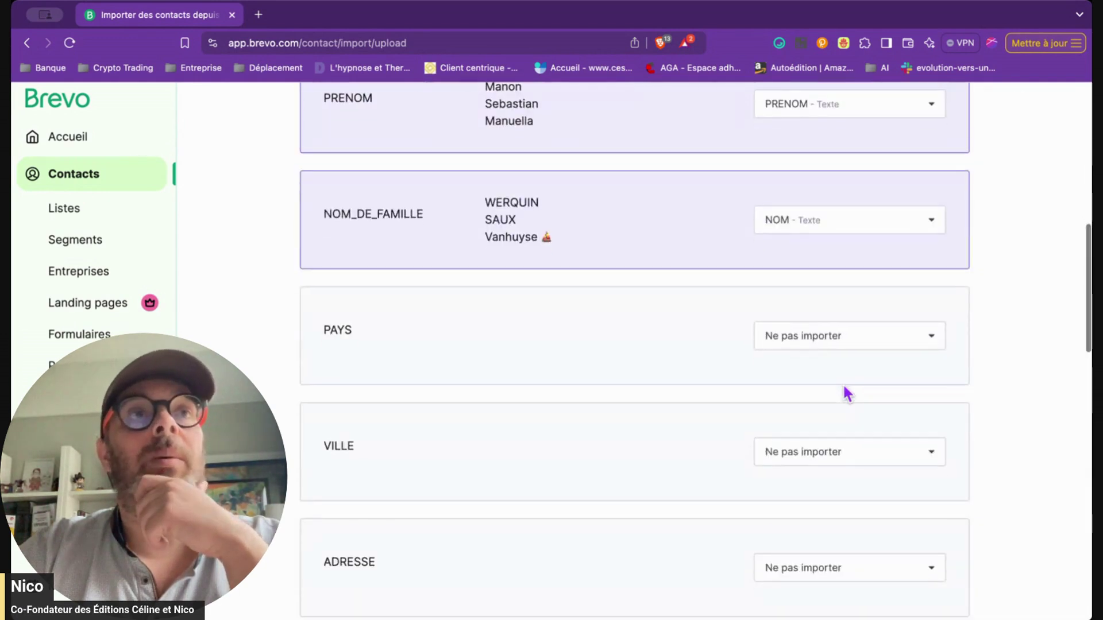
pyautogui.click(833, 342)
pyautogui.scroll(-5, 854, 463)
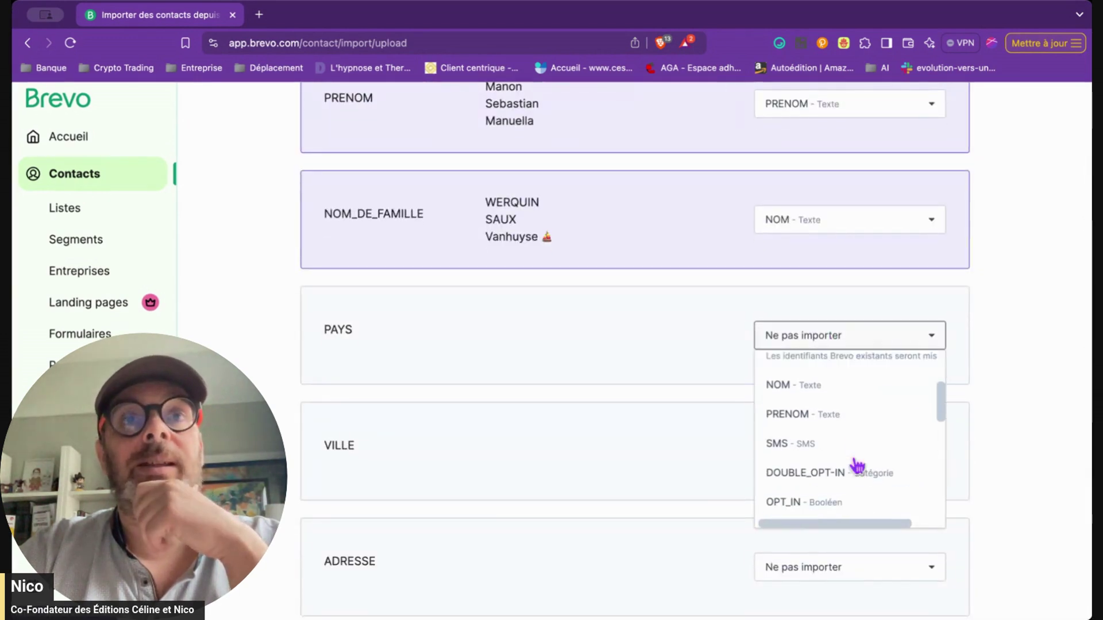
pyautogui.scroll(-3, 857, 465)
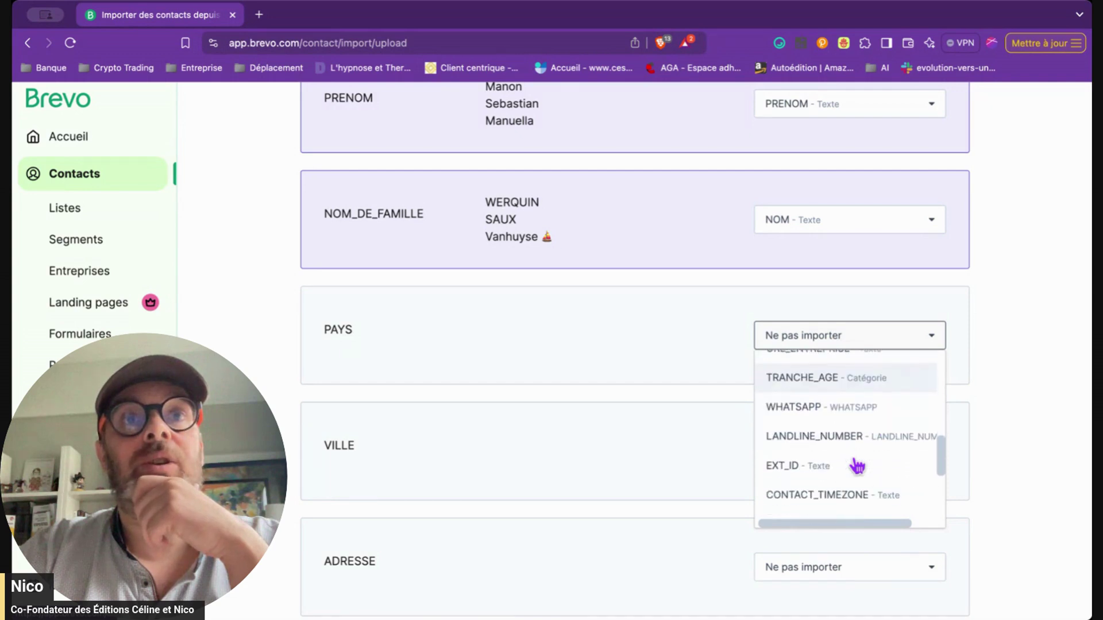
pyautogui.scroll(-2, 857, 465)
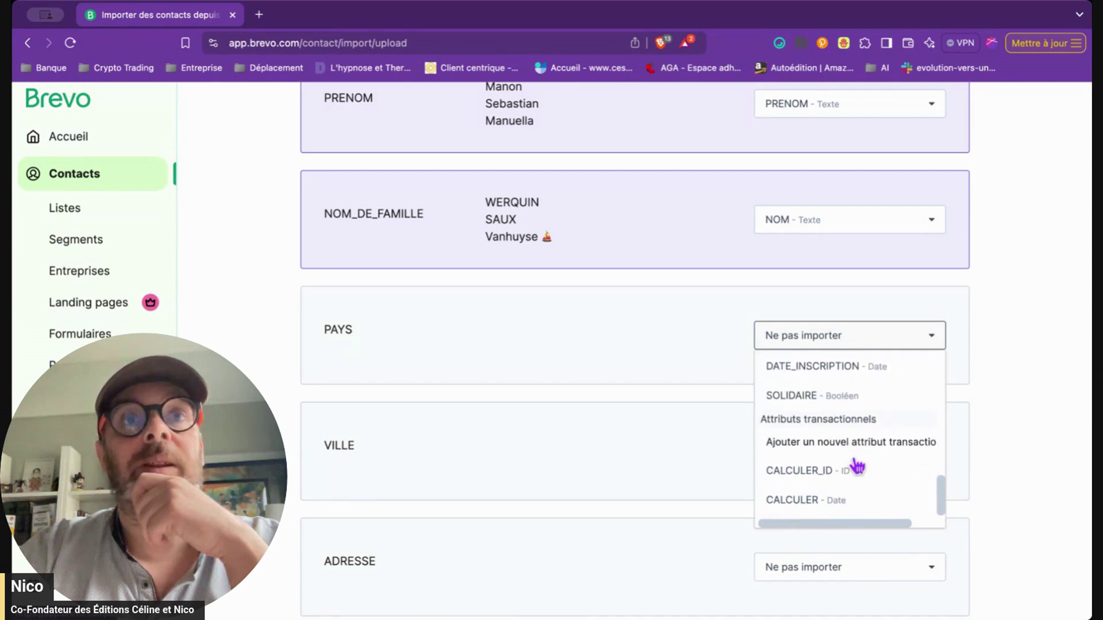
pyautogui.scroll(10, 857, 466)
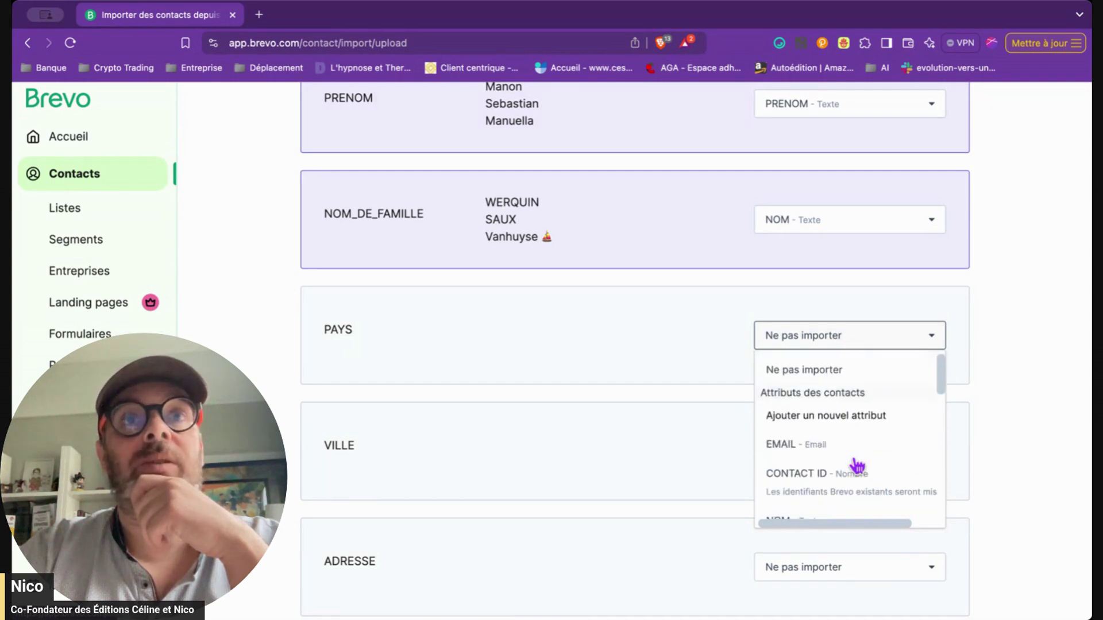
pyautogui.click(847, 423)
pyautogui.scroll(-4, 844, 425)
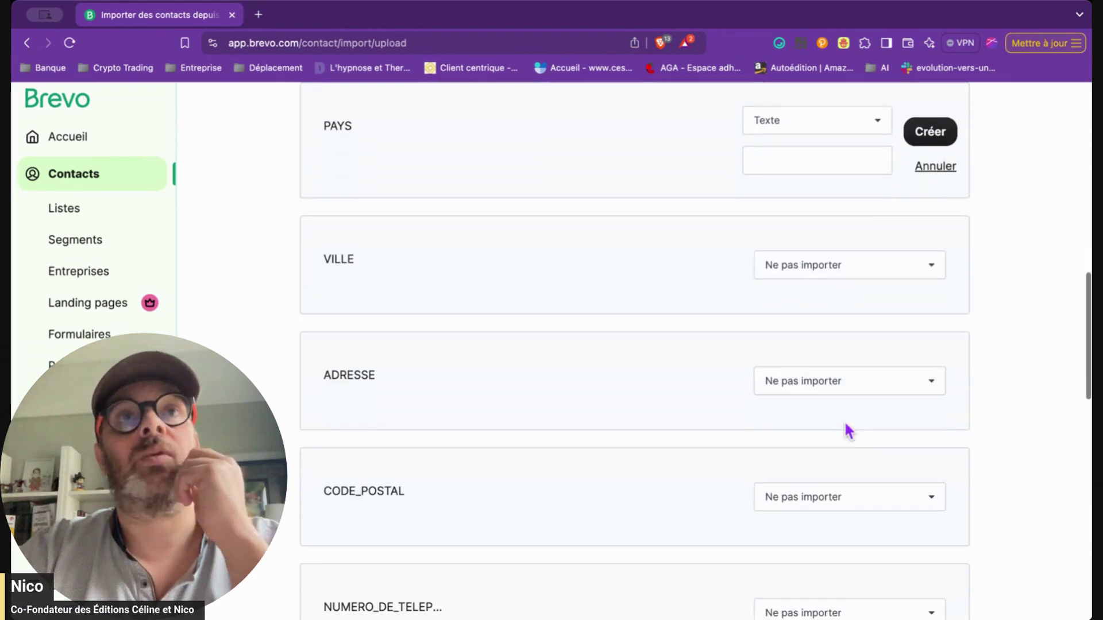
pyautogui.click(801, 163)
pyautogui.write('PAYS')
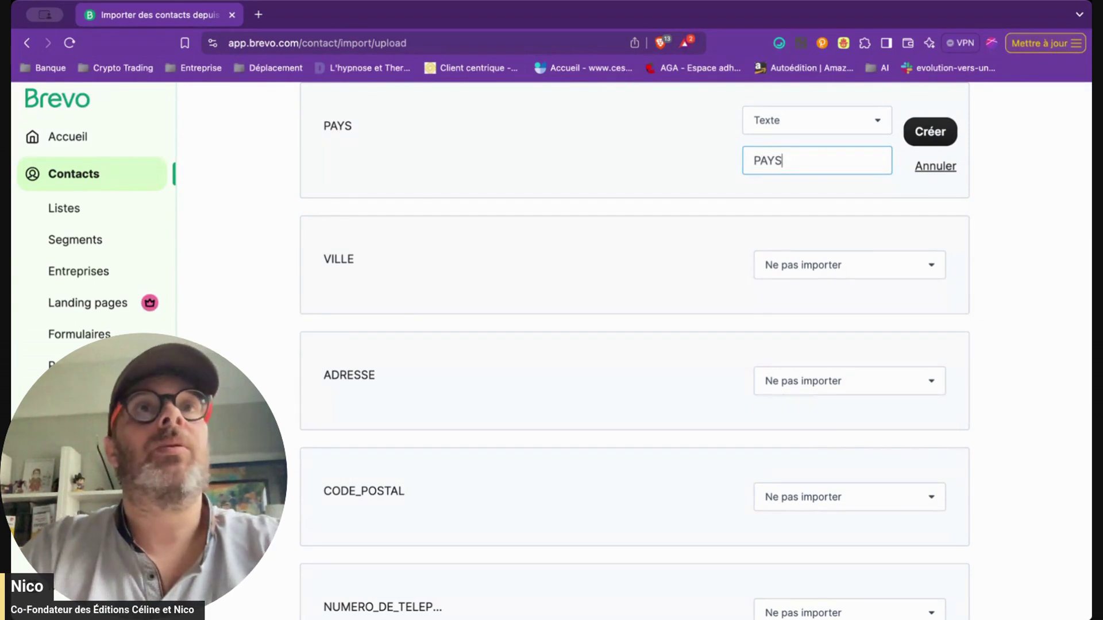
pyautogui.click(879, 123)
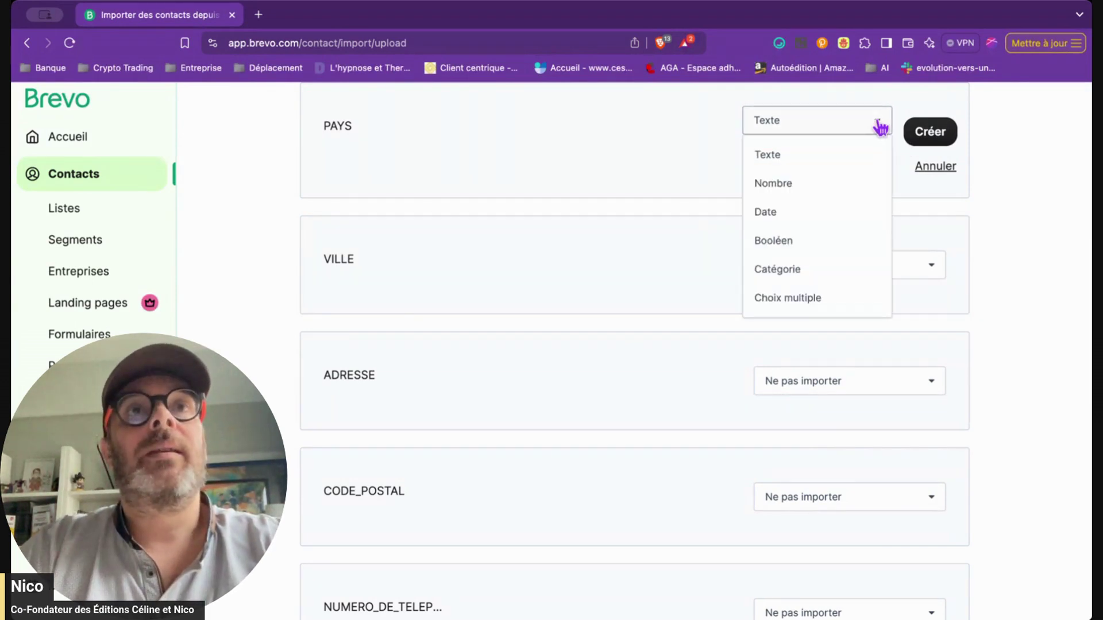
pyautogui.click(880, 125)
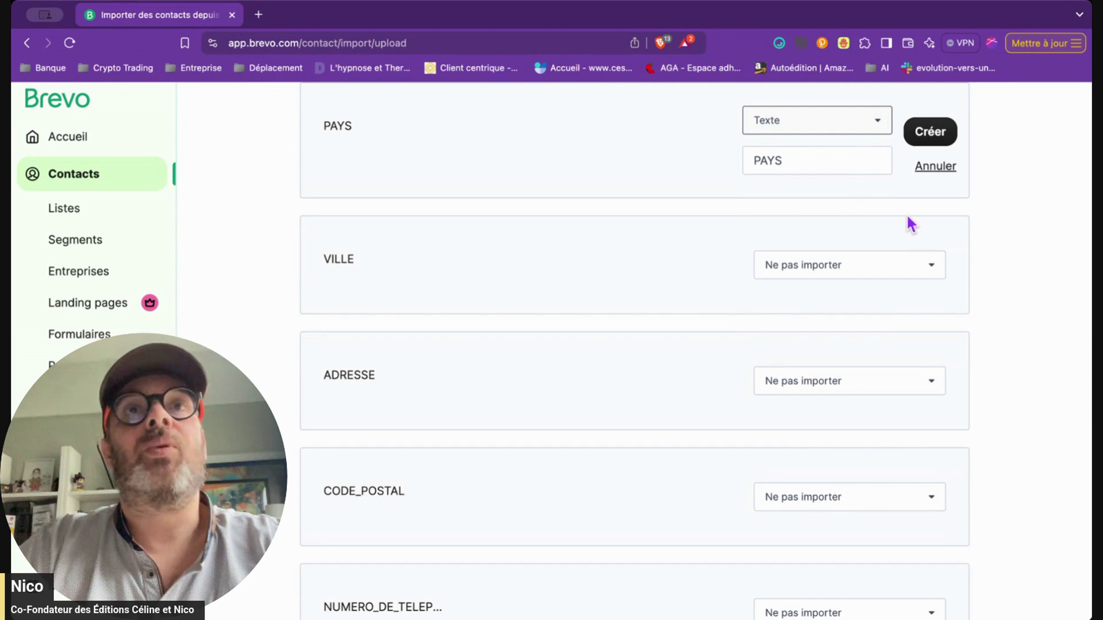
pyautogui.click(929, 140)
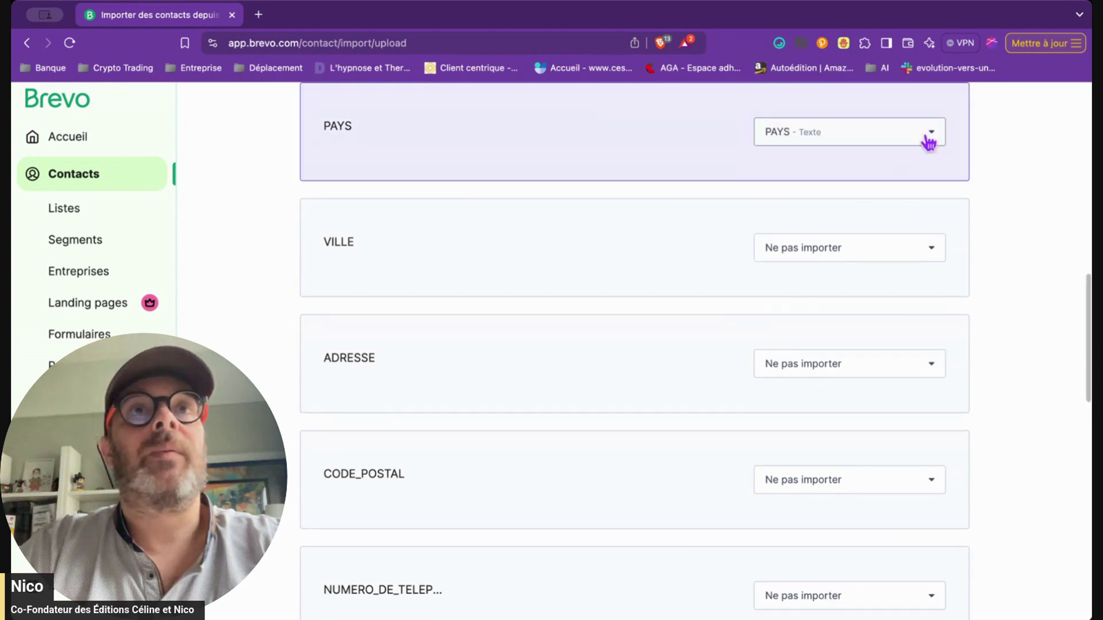
# - Create a new text attribute named VILLE for the VILLE column
pyautogui.click(895, 257)
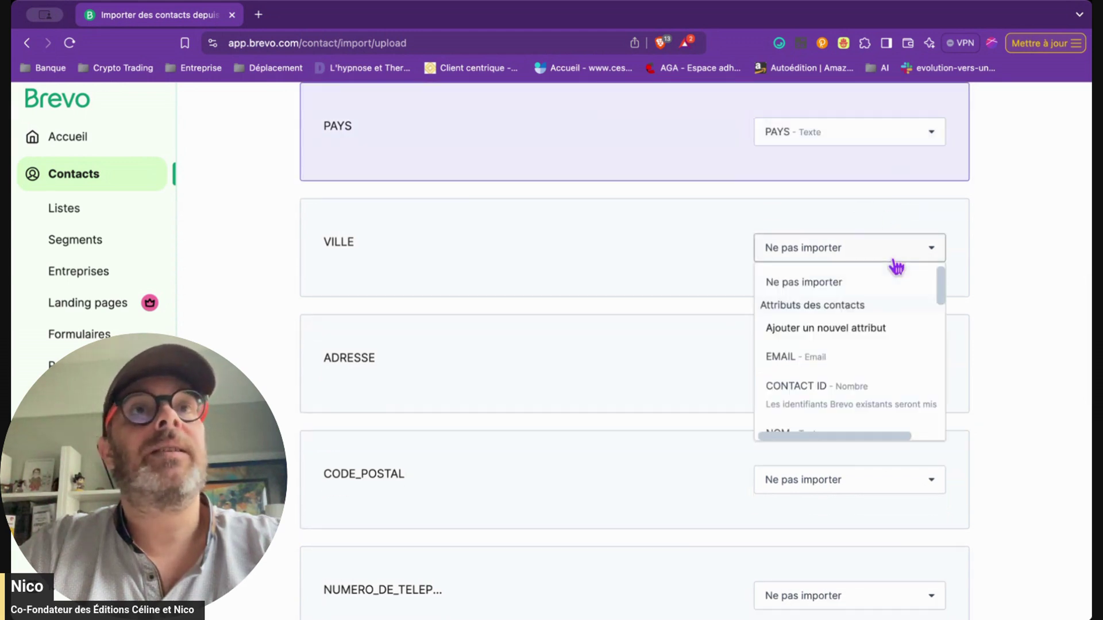
pyautogui.click(860, 341)
pyautogui.scroll(-2, 856, 342)
pyautogui.click(796, 156)
pyautogui.write('VILLE')
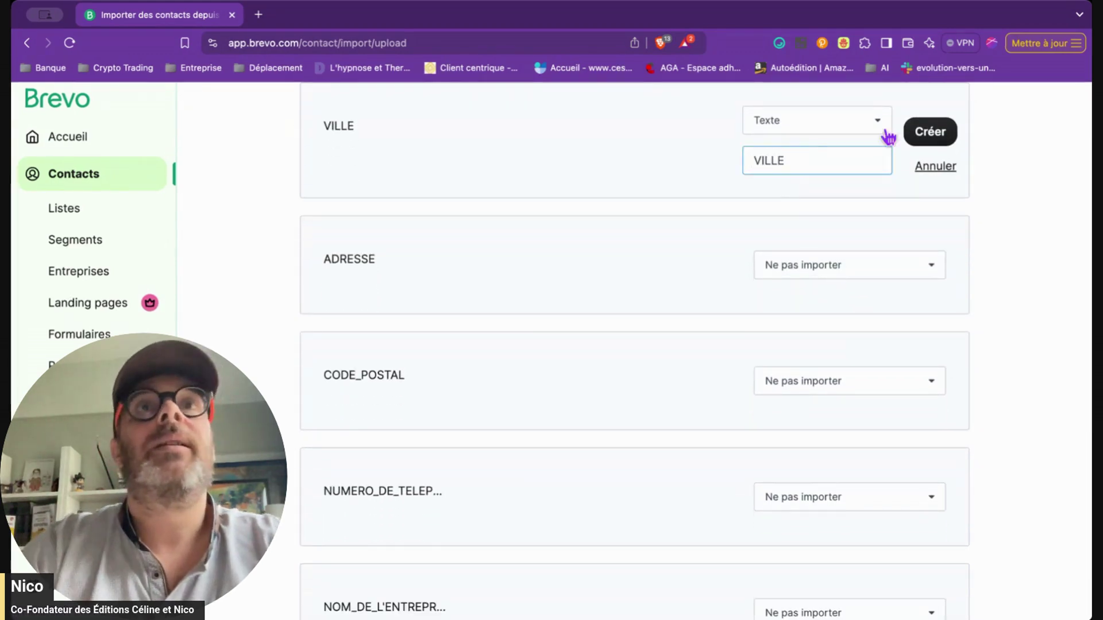
pyautogui.click(930, 136)
# - Create a new text attribute named ADRESSE for the ADRESSE column
pyautogui.click(827, 260)
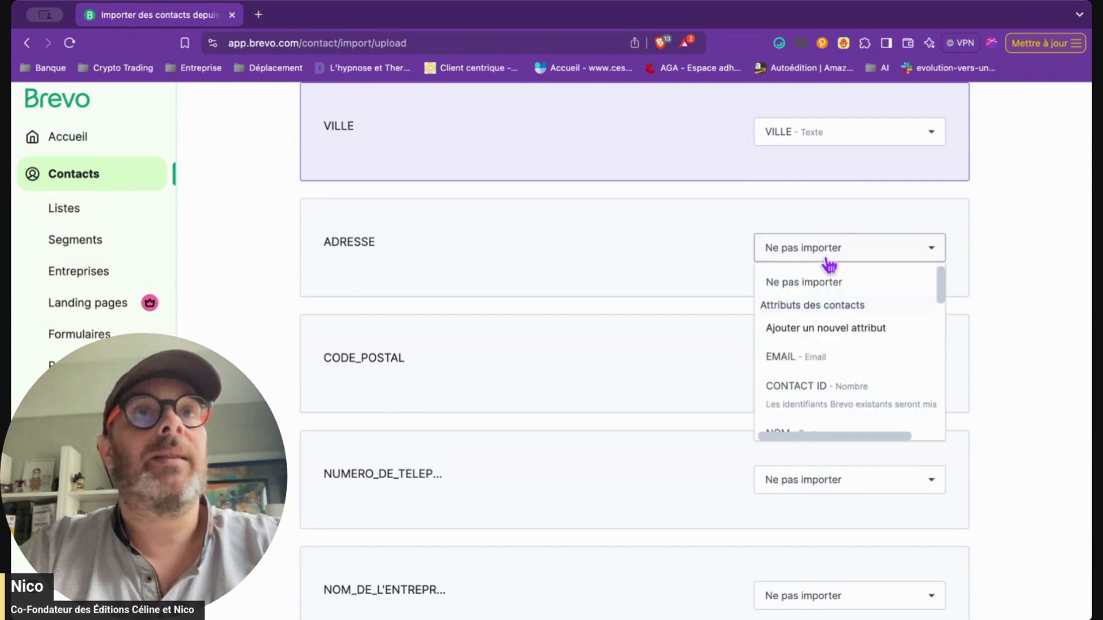
pyautogui.click(827, 328)
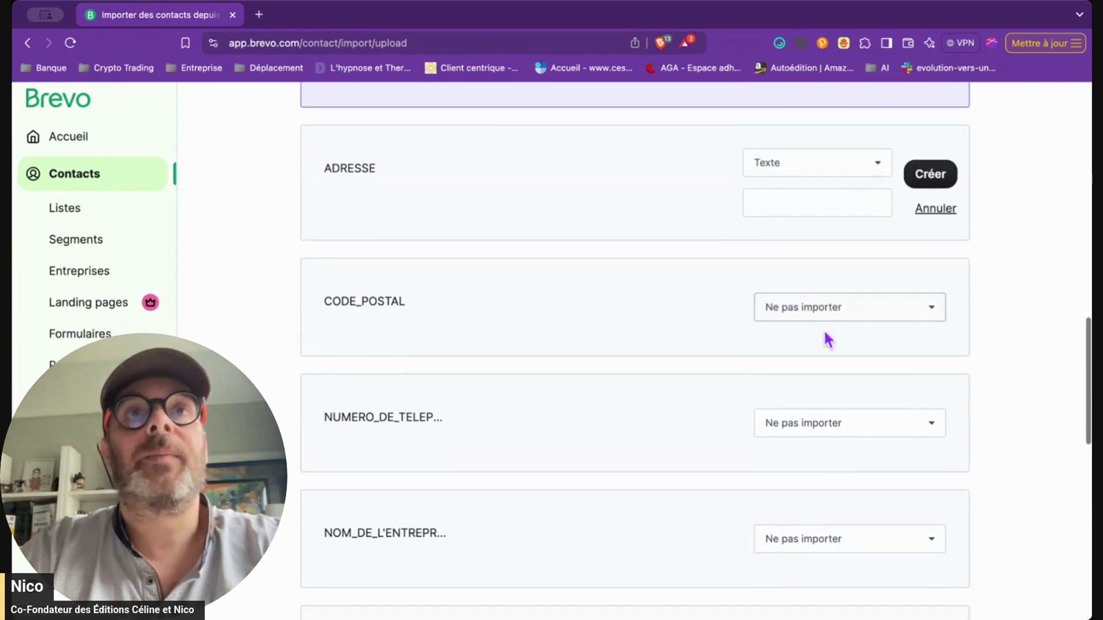
pyautogui.click(778, 167)
pyautogui.write('ADRE')
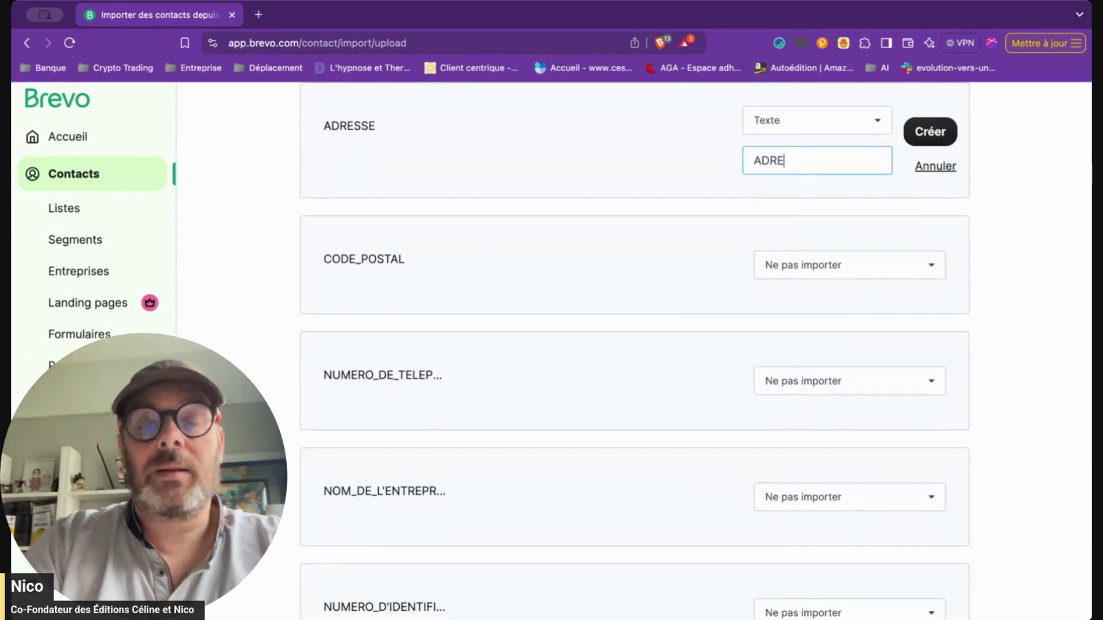
pyautogui.write('SSE')
pyautogui.click(931, 138)
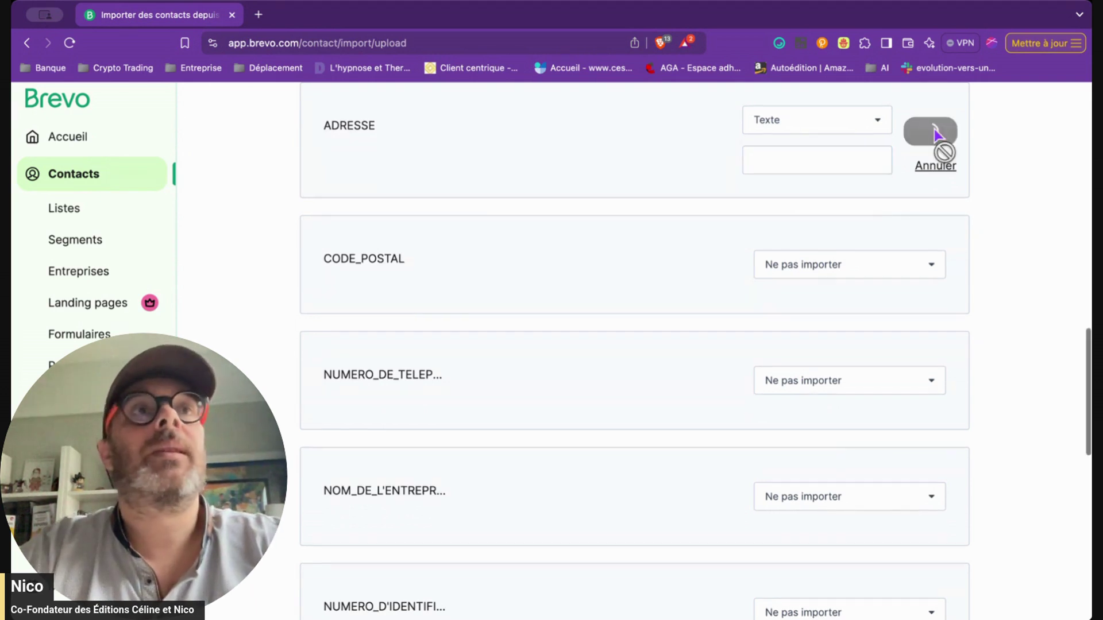
pyautogui.click(870, 247)
pyautogui.click(850, 254)
pyautogui.click(850, 255)
pyautogui.click(836, 331)
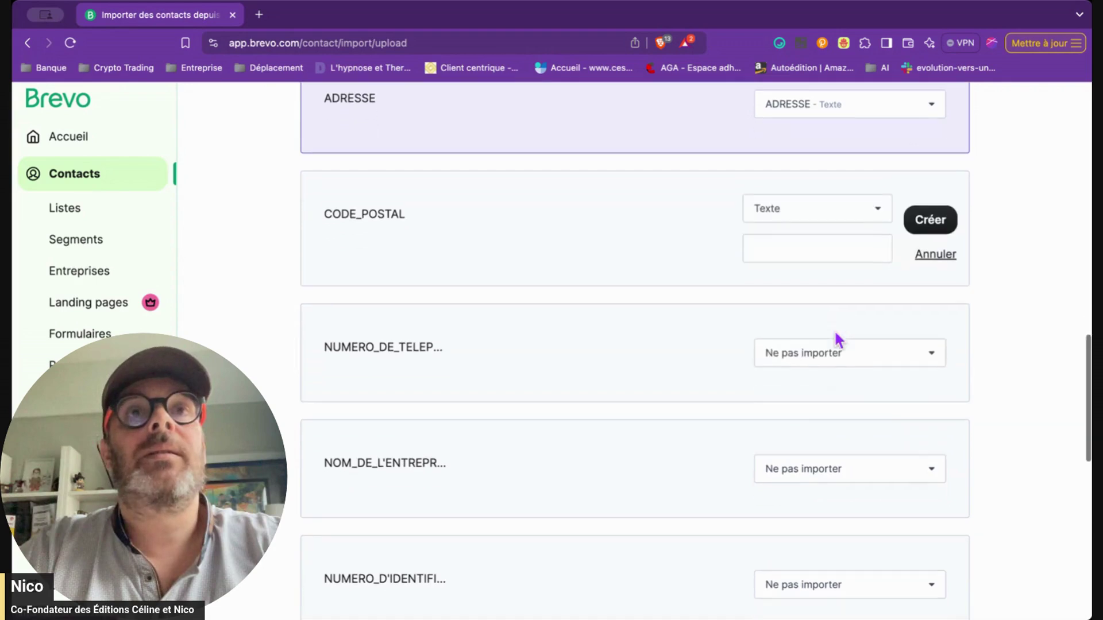
pyautogui.scroll(-2, 833, 322)
pyautogui.click(771, 152)
pyautogui.write('CODE_POSTAL')
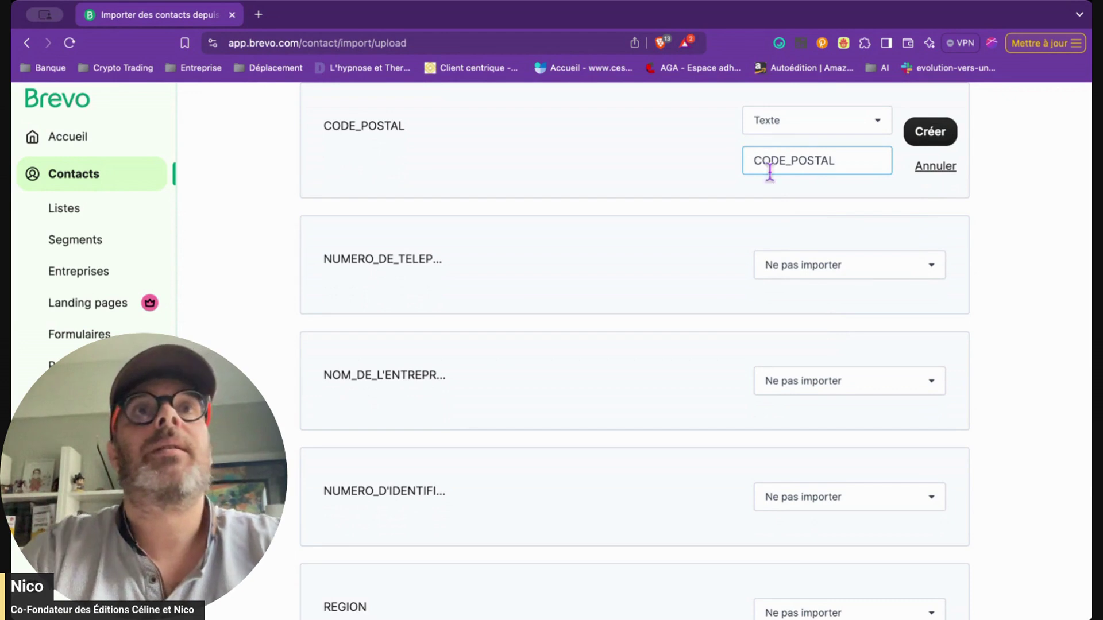
# - Create a new text attribute named NUMERO_DE_TELEPHONE for the phone number column
pyautogui.click(778, 263)
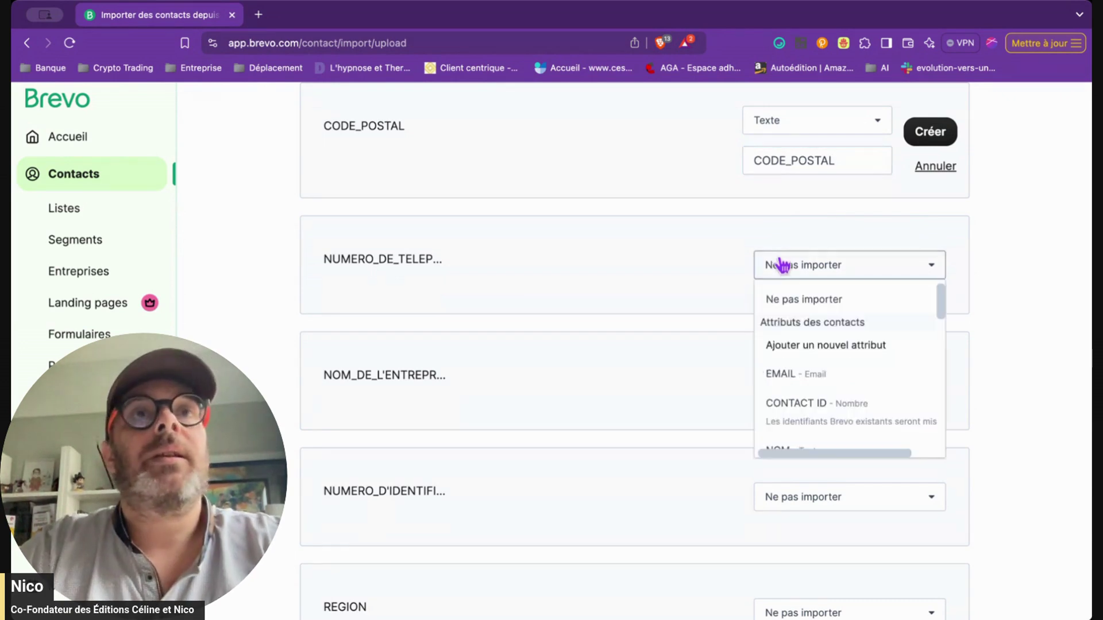
pyautogui.click(813, 344)
pyautogui.scroll(-2, 816, 360)
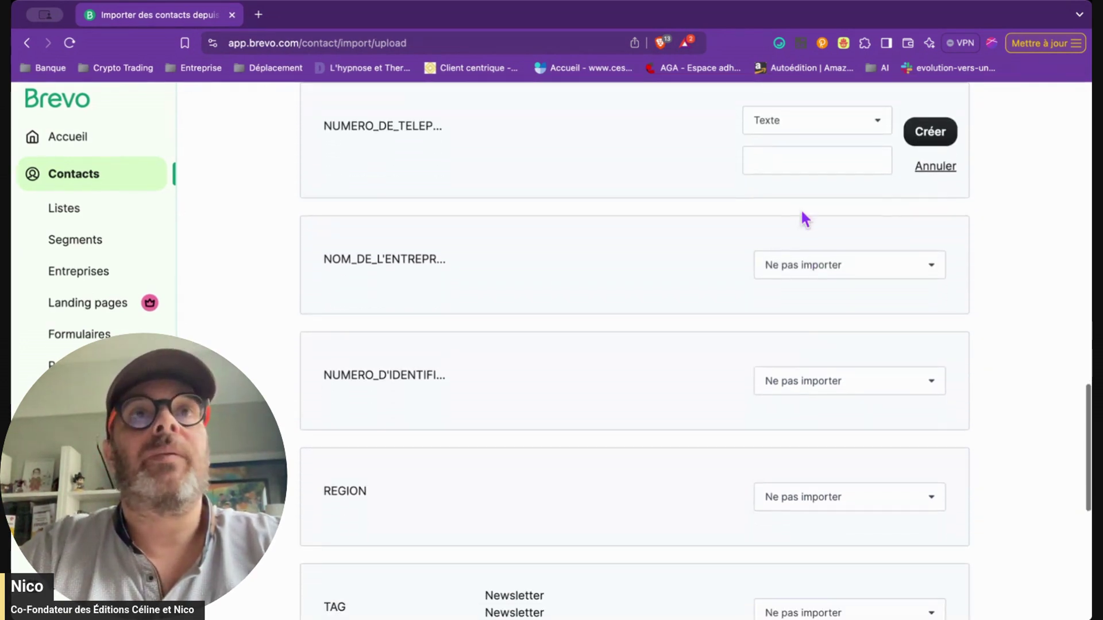
pyautogui.click(795, 164)
pyautogui.write('NUMERO')
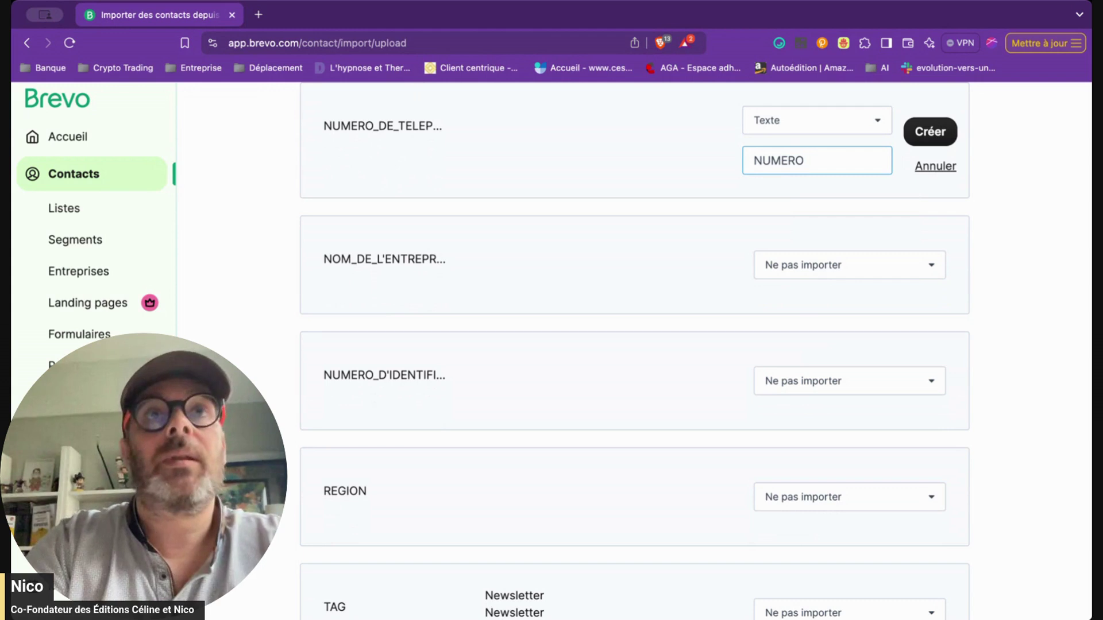
pyautogui.write('_DE_TELEPHONE')
pyautogui.click(947, 131)
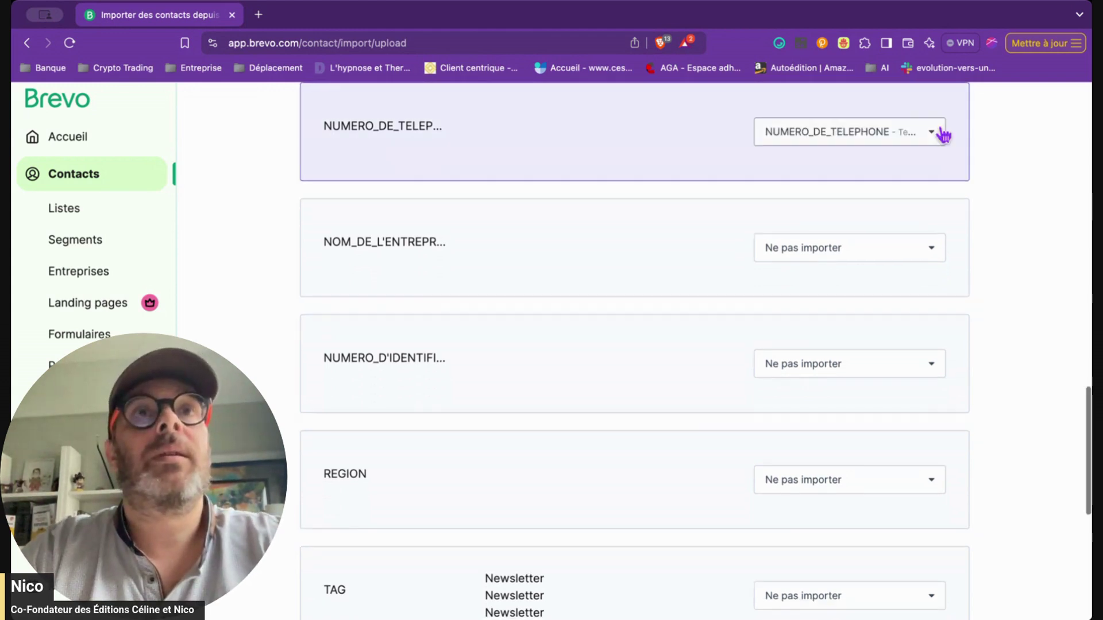
# - Create a new text attribute named CODE_POSTAL for the CODE_POSTAL column
pyautogui.scroll(5, 942, 136)
pyautogui.click(910, 192)
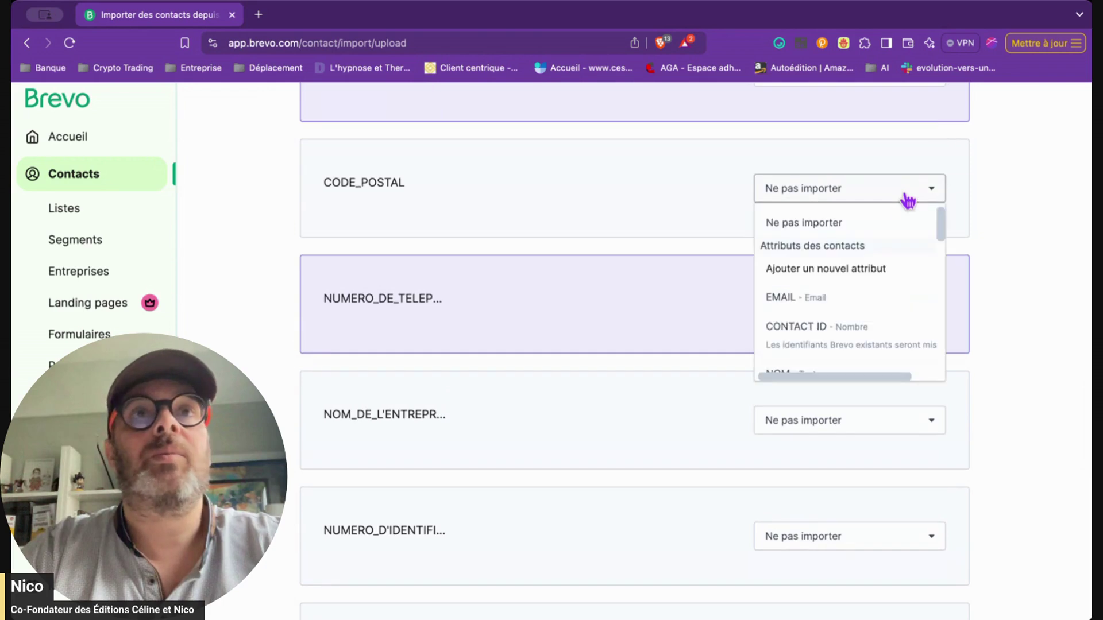
pyautogui.click(881, 272)
pyautogui.click(830, 160)
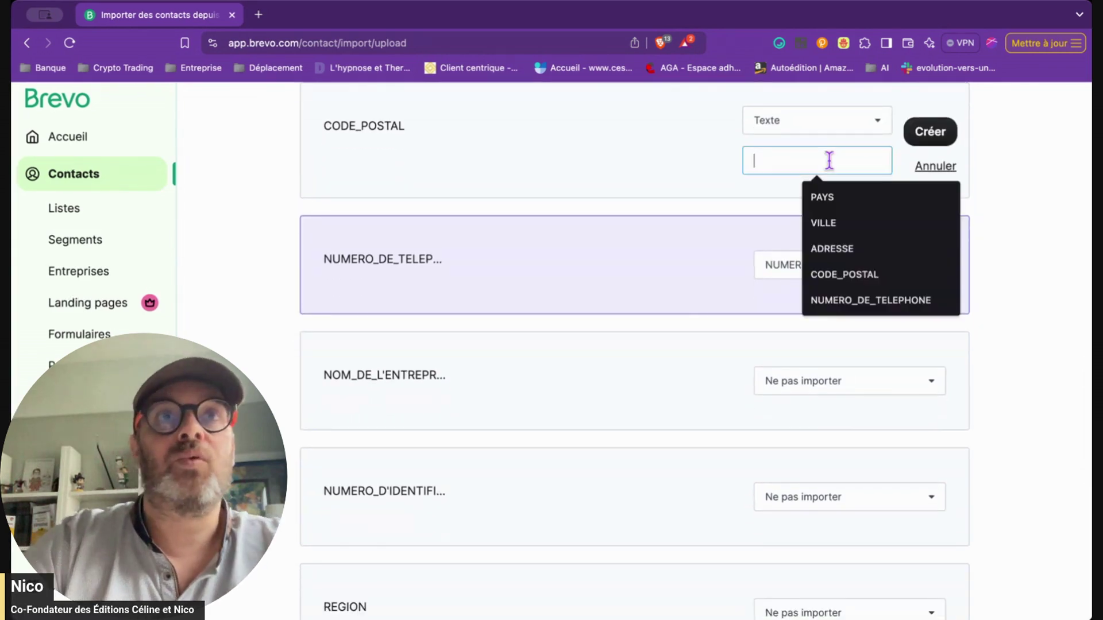
pyautogui.write('CODE')
pyautogui.click(893, 197)
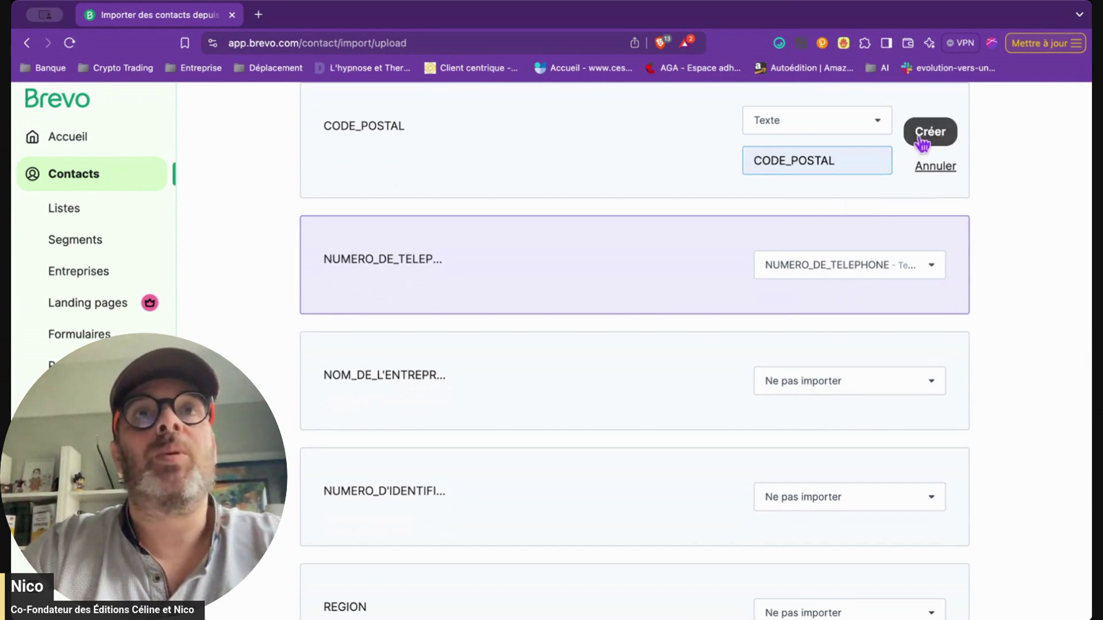
pyautogui.click(922, 138)
# - Create a new text attribute named NOM_DE_L_ENTREPRISE for the company name column
pyautogui.scroll(-3, 838, 304)
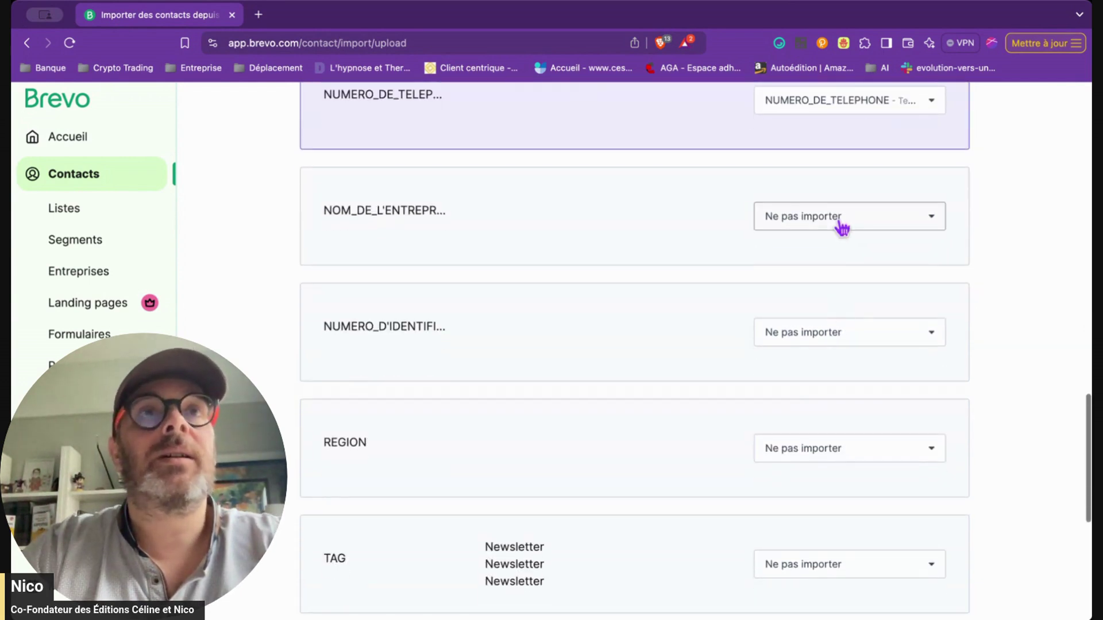
pyautogui.click(841, 224)
pyautogui.click(840, 296)
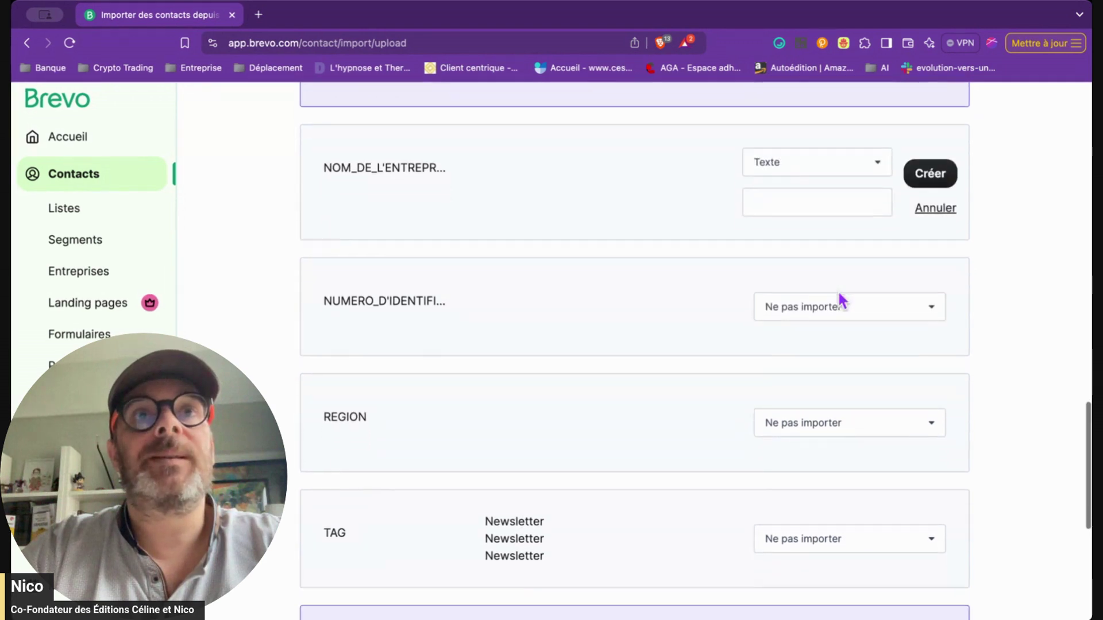
pyautogui.click(811, 165)
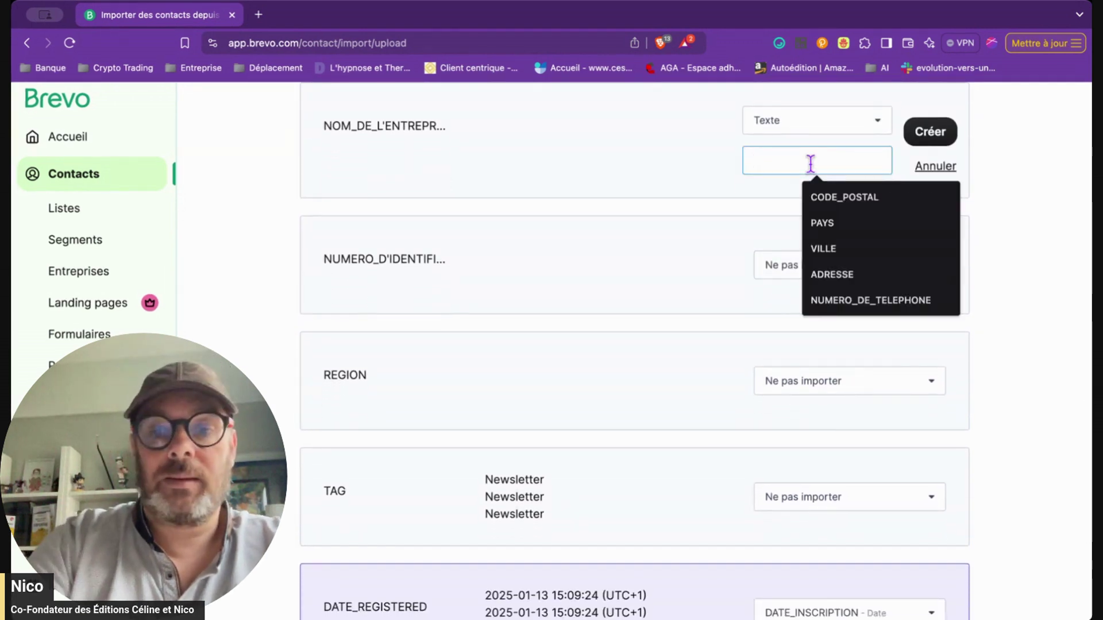
pyautogui.write('NOM')
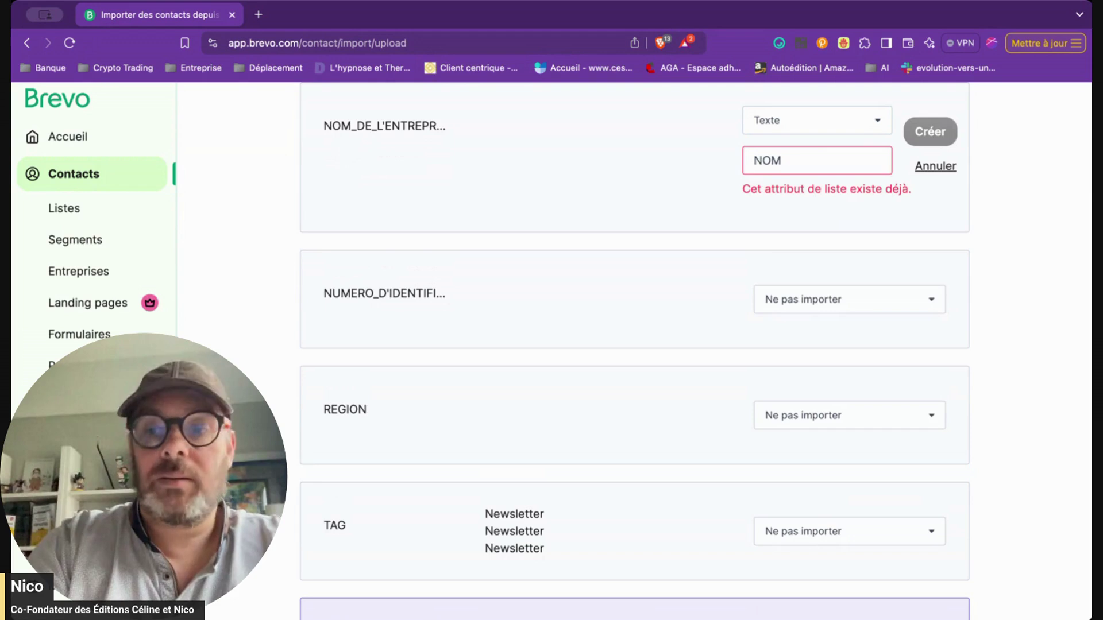
pyautogui.write('_DE_L_EN')
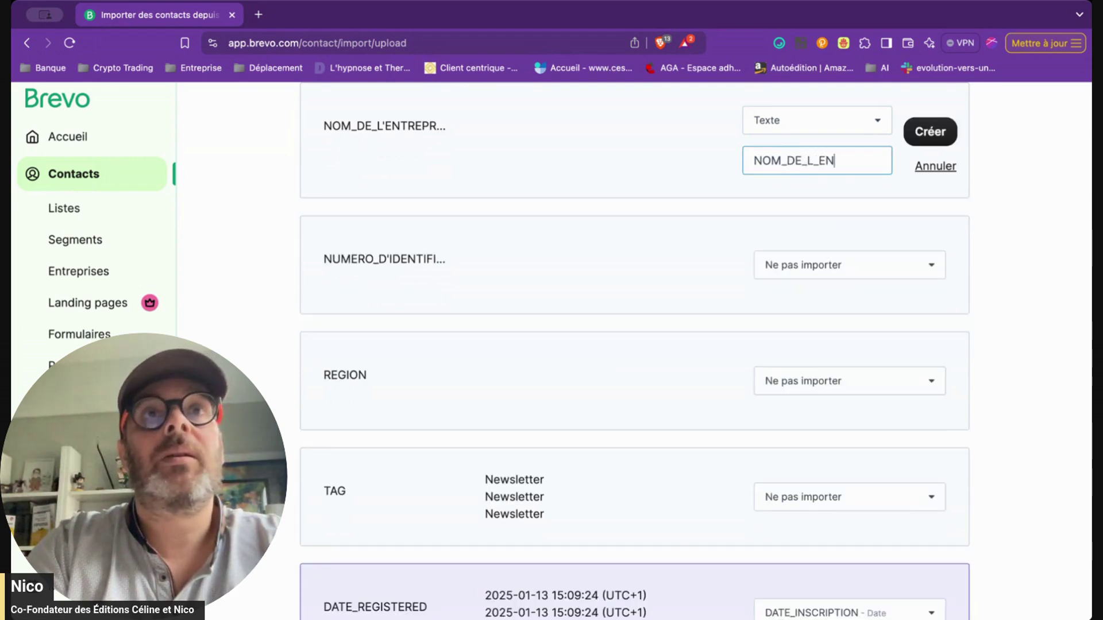
pyautogui.write('TREPRIS')
pyautogui.press('BackSpace')
pyautogui.press('BackSpace')
pyautogui.write('OS')
pyautogui.press('BackSpace')
pyautogui.write('SE')
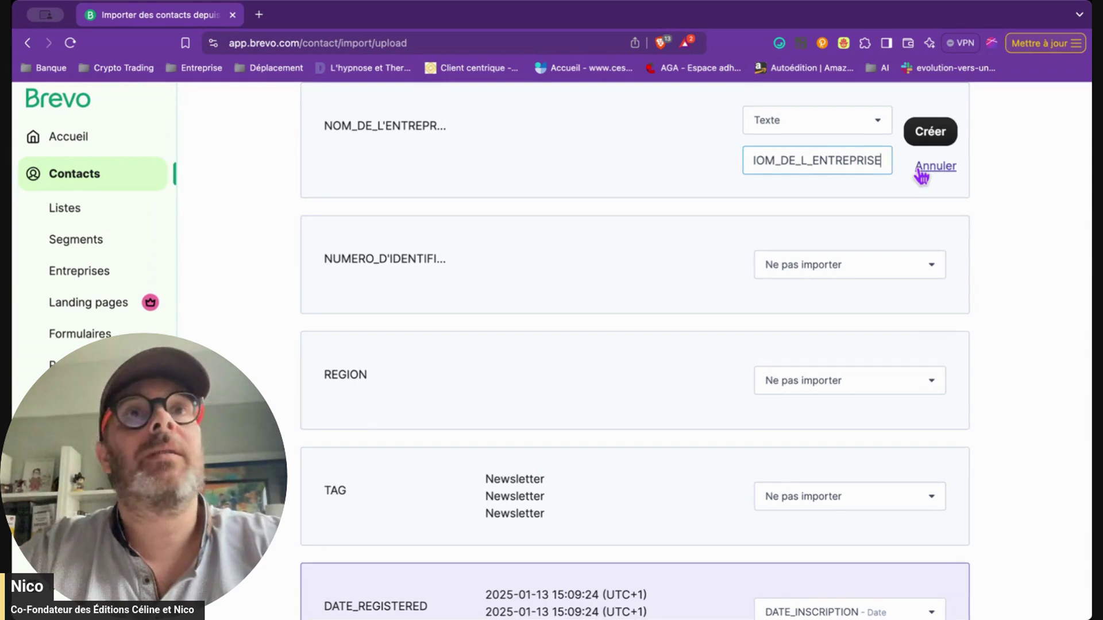
pyautogui.click(917, 138)
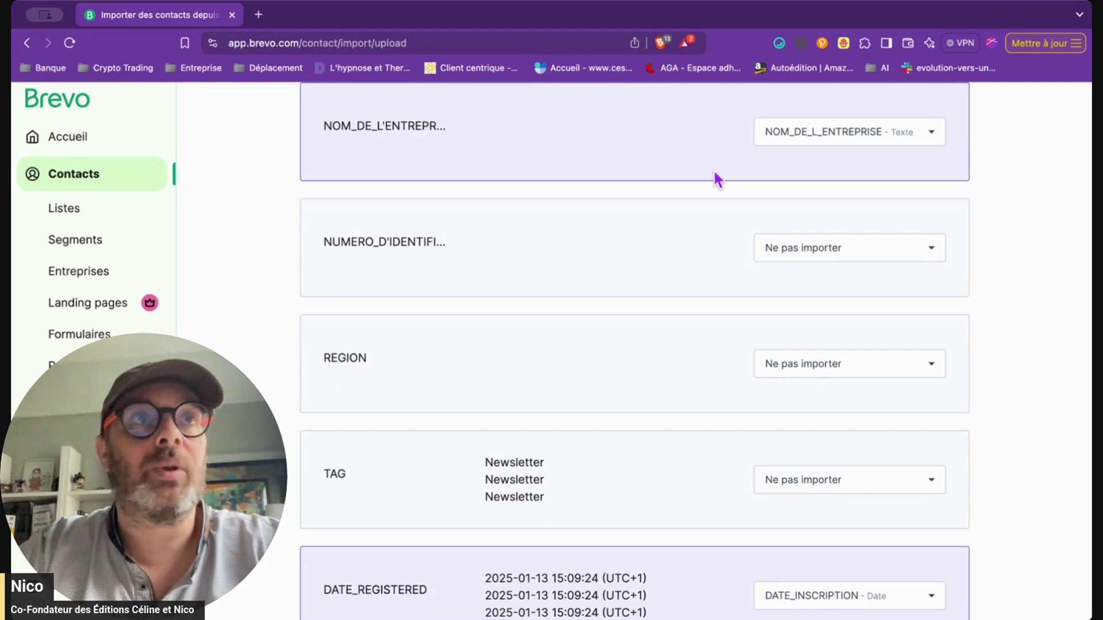
# - Create a new text attribute named NUMERO_FISCAL for the identification number column
pyautogui.scroll(1, 716, 175)
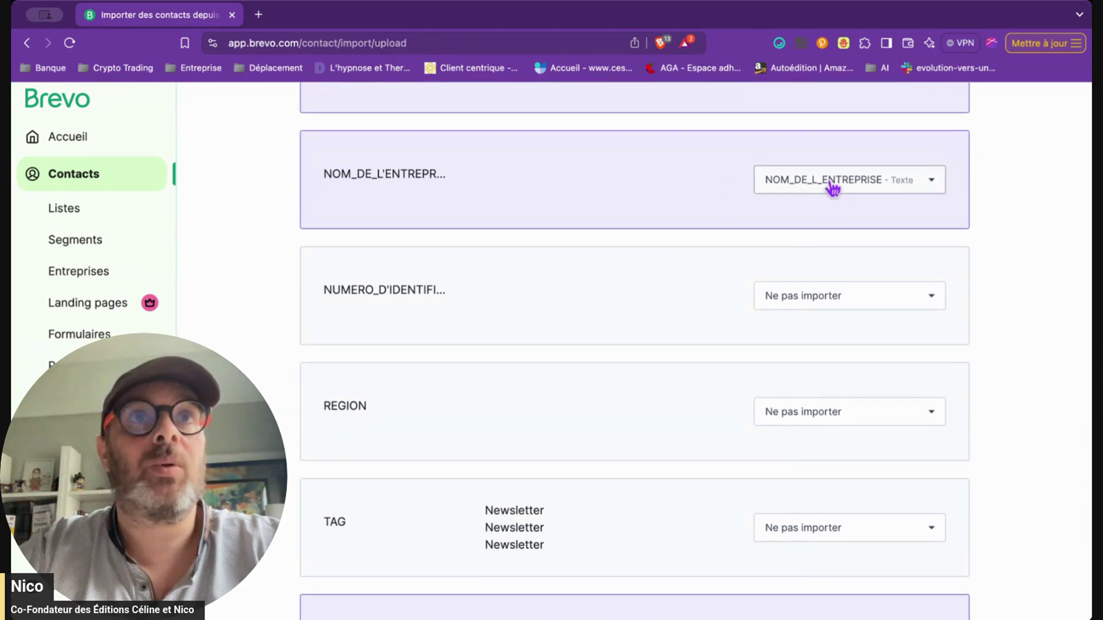
pyautogui.click(798, 305)
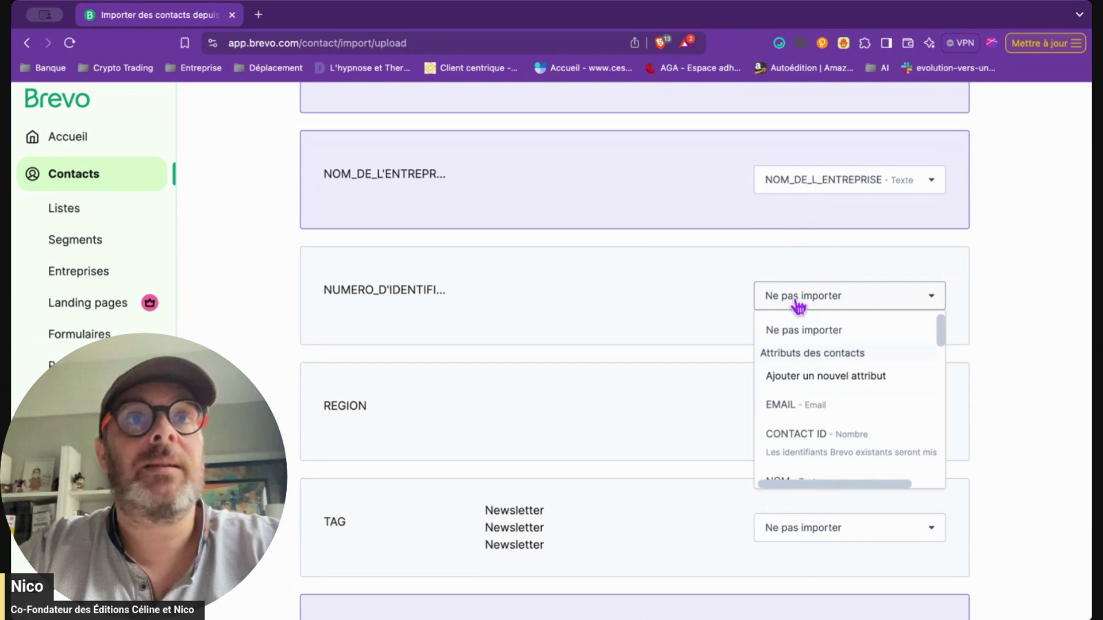
pyautogui.click(820, 377)
pyautogui.scroll(-3, 818, 385)
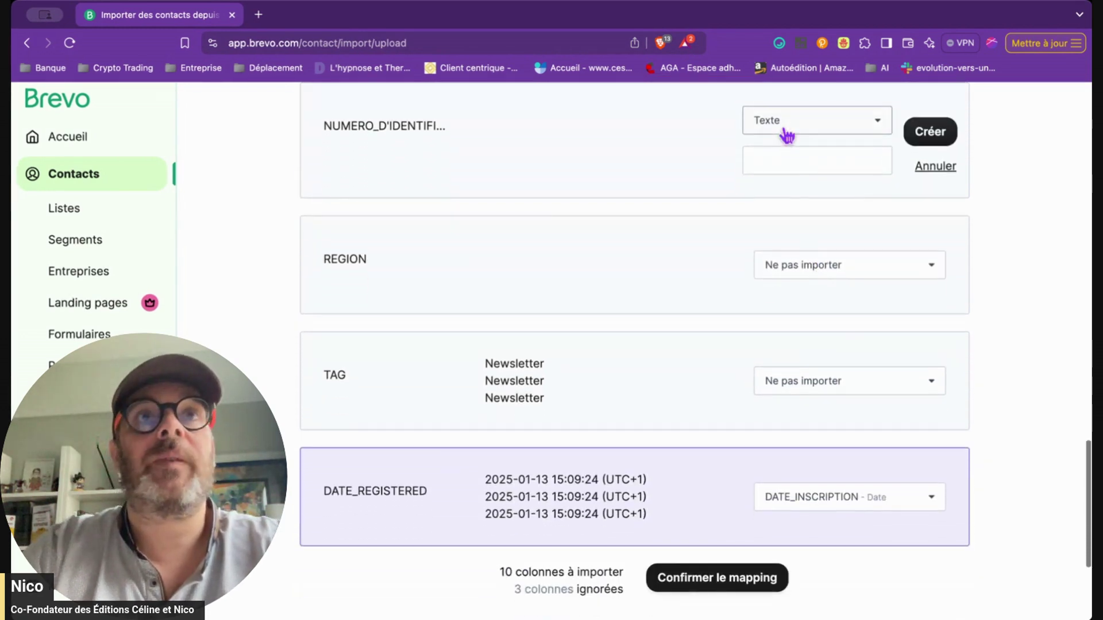
pyautogui.click(782, 165)
pyautogui.write('UMERO')
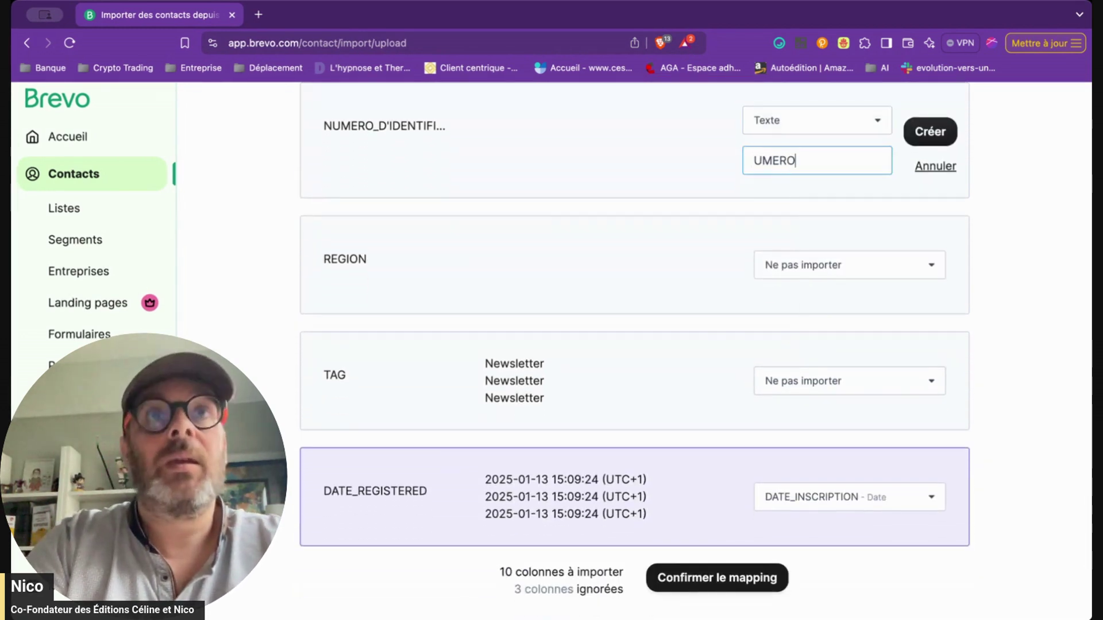
pyautogui.press('BackSpace')
pyautogui.press('BackSpace')
pyautogui.press('BackSpace')
pyautogui.write('NUME')
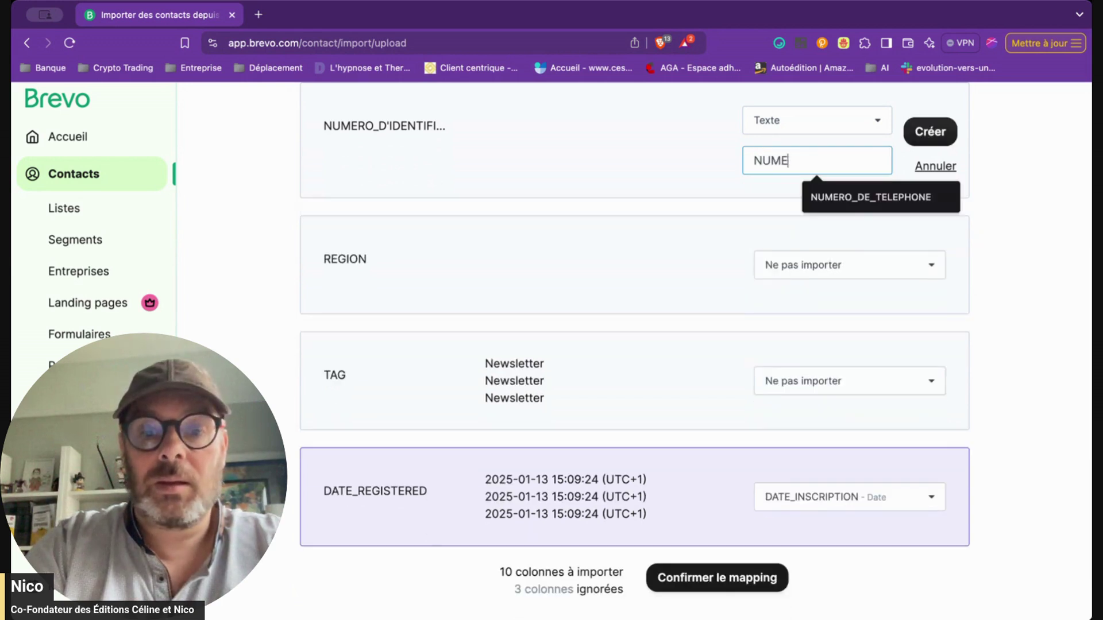
pyautogui.write('RO_')
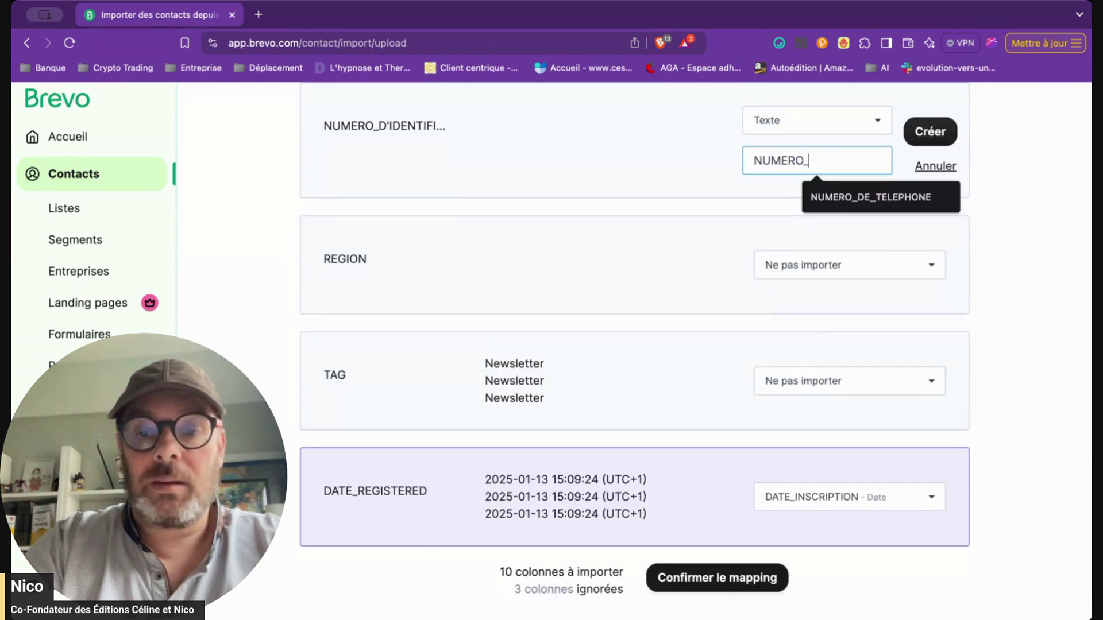
pyautogui.write('FISC')
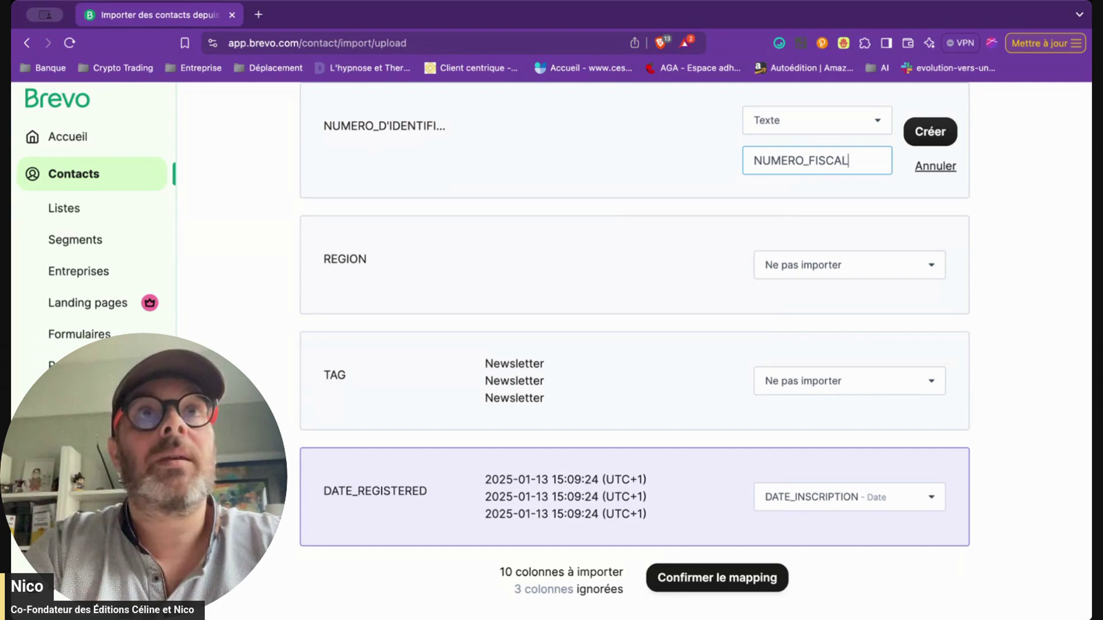
pyautogui.write('AL')
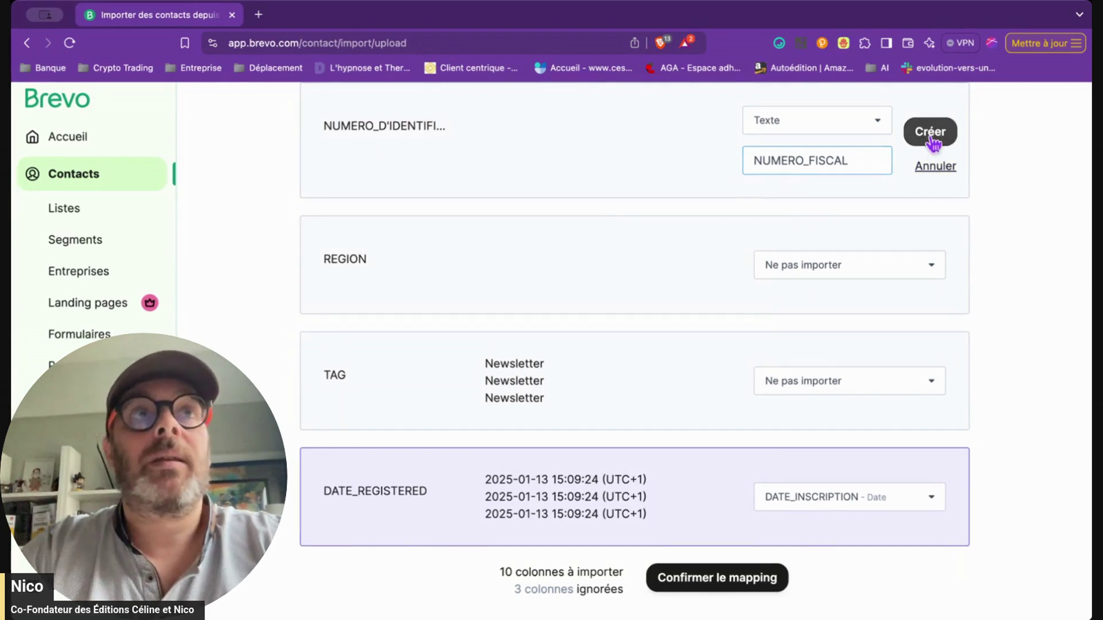
pyautogui.click(930, 138)
# - Create a new text attribute named REGION for the REGION column
pyautogui.click(855, 253)
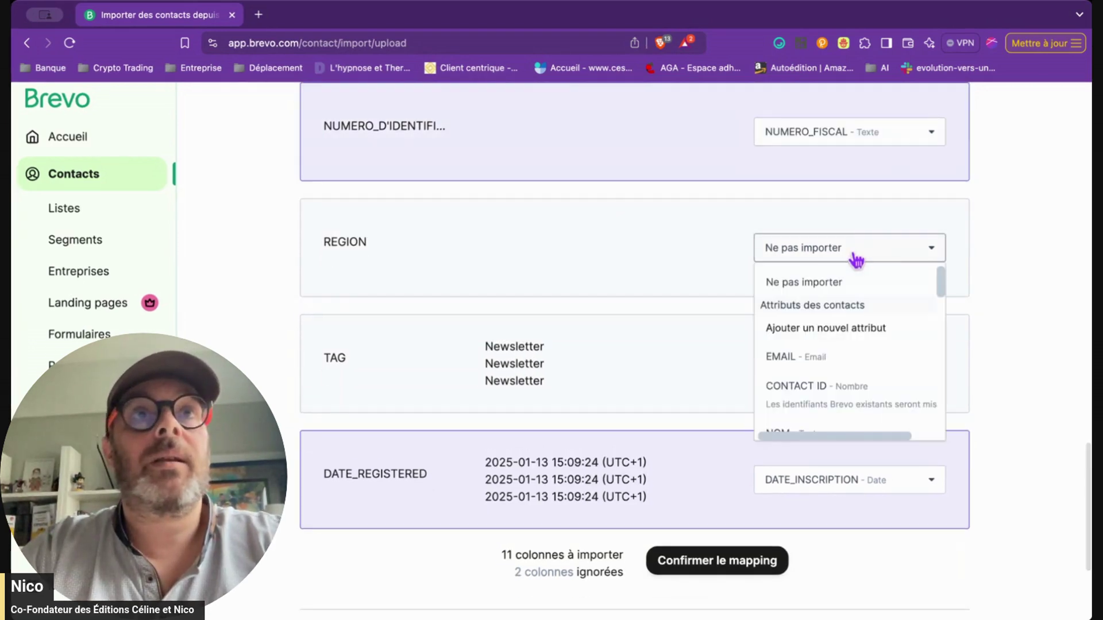
pyautogui.click(850, 327)
pyautogui.click(797, 157)
pyautogui.write('REGION')
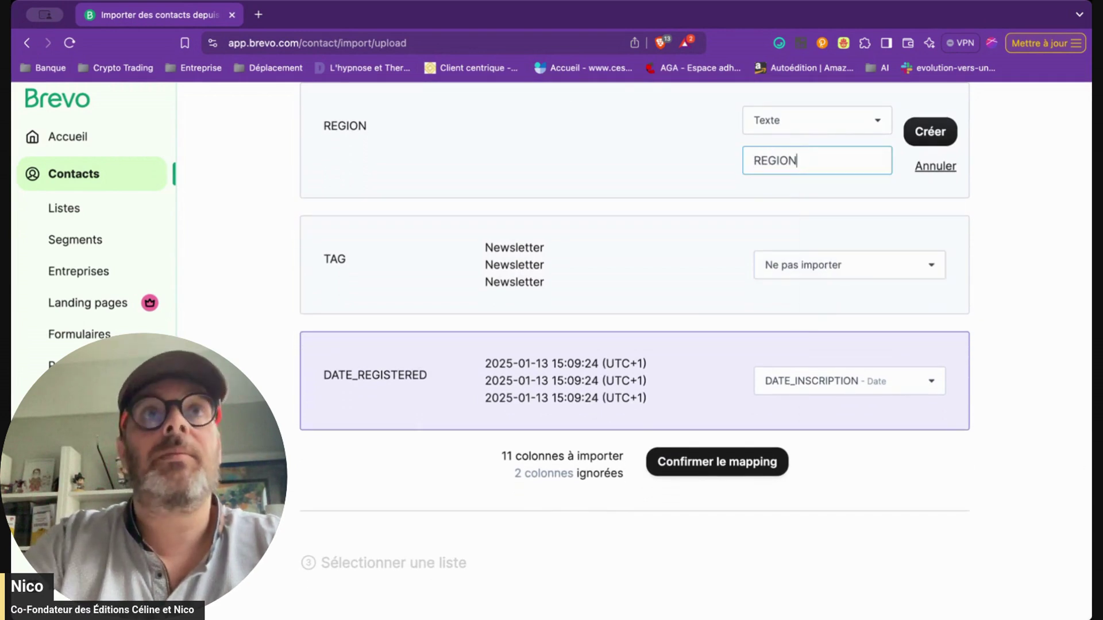
pyautogui.click(930, 131)
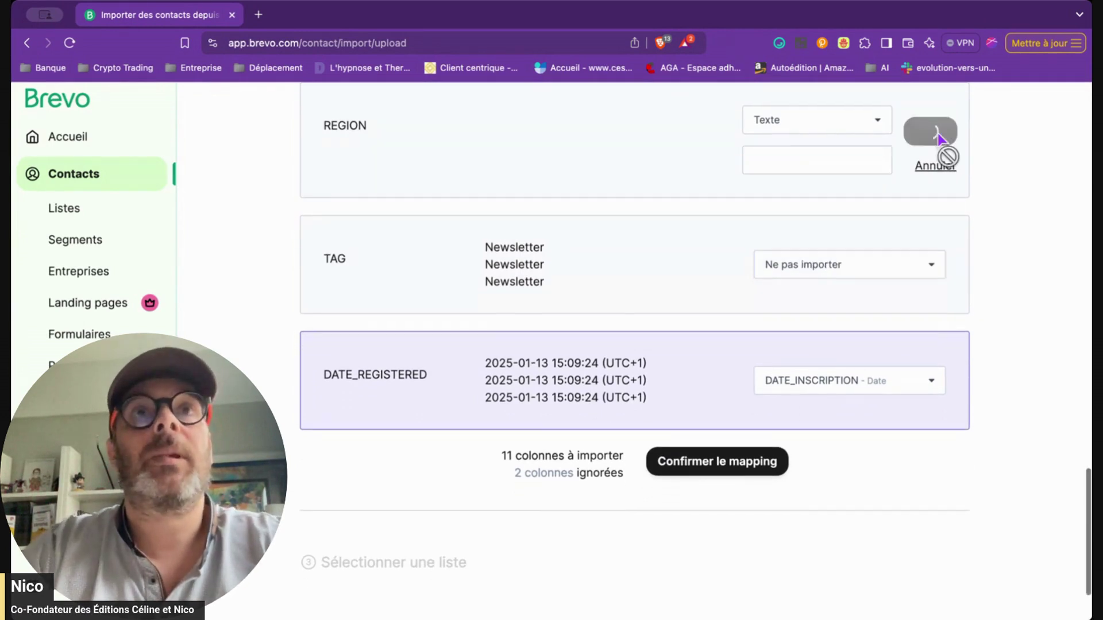
# - Create a new text attribute named TAGS for the TAG column
pyautogui.click(875, 248)
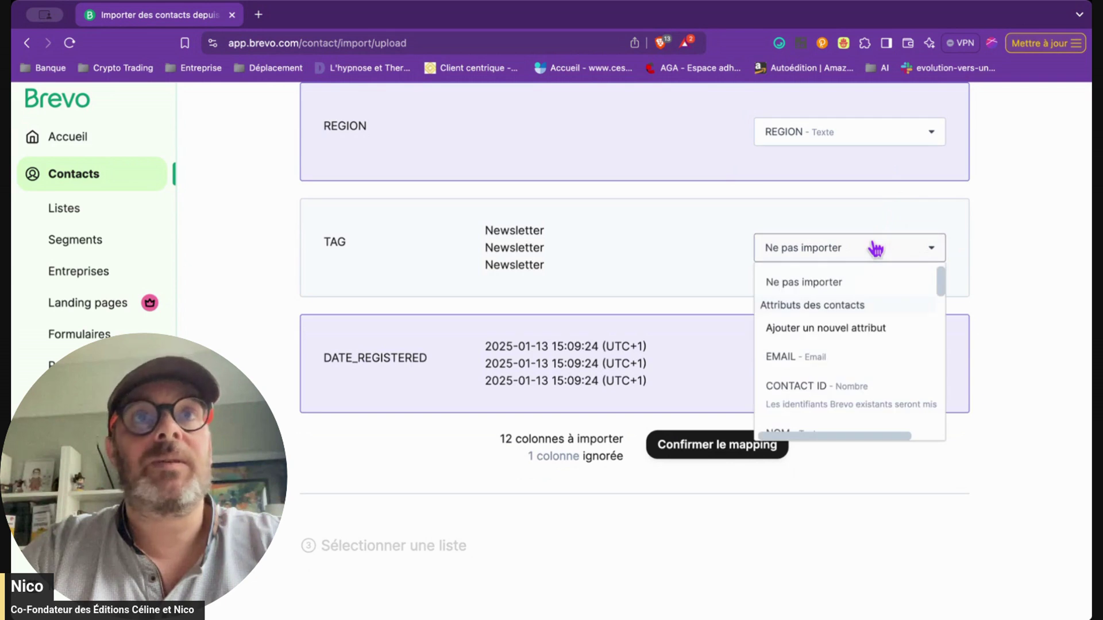
pyautogui.click(844, 333)
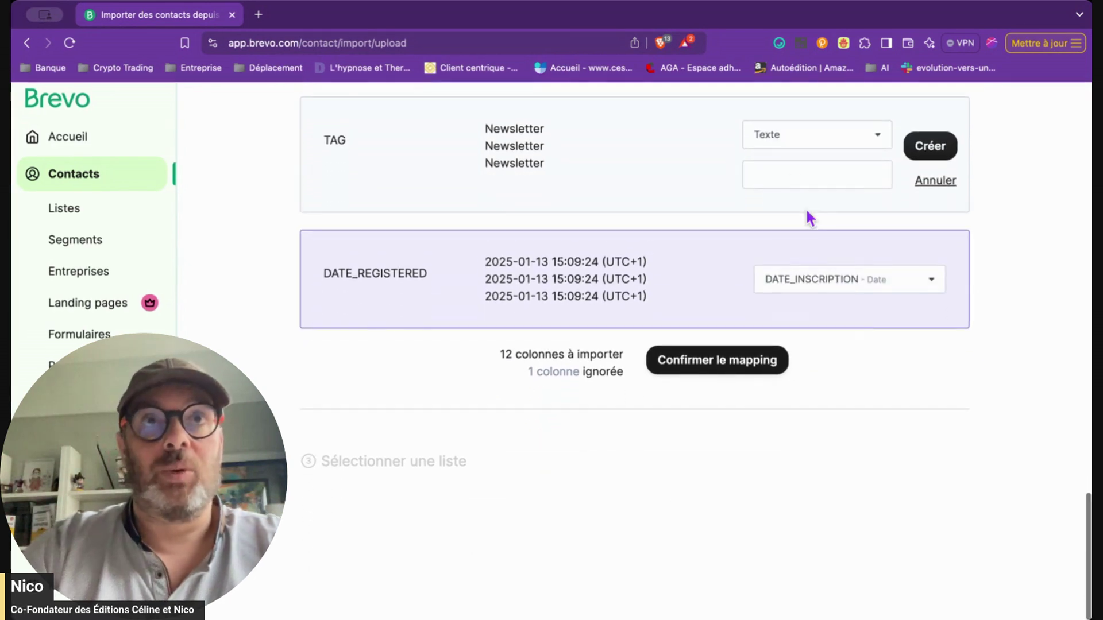
pyautogui.click(792, 175)
pyautogui.write('TAFG')
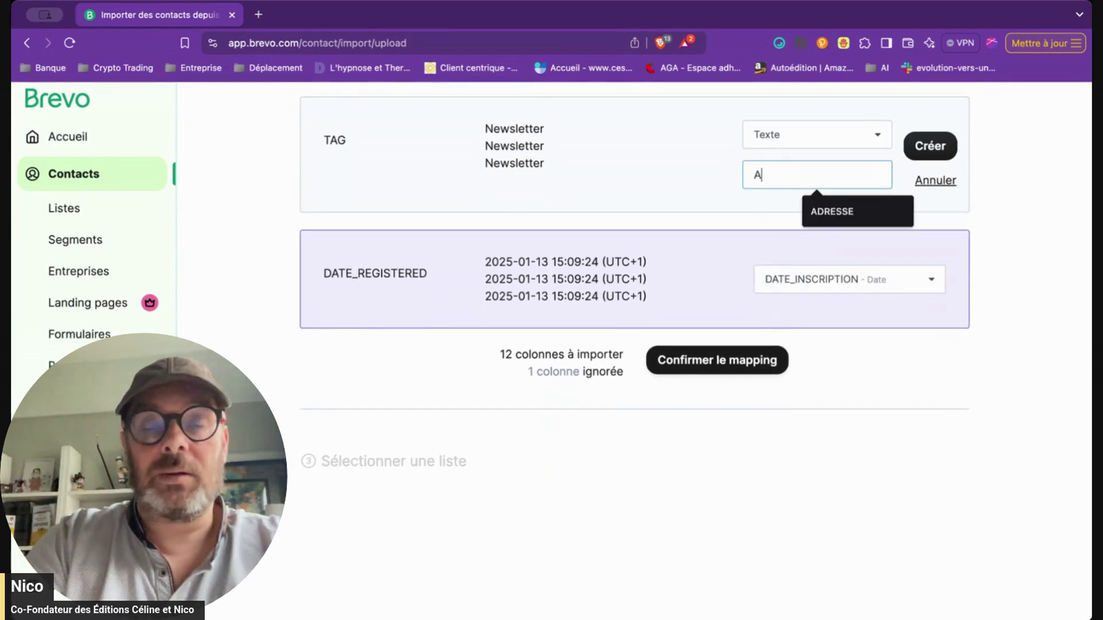
pyautogui.press('BackSpace')
pyautogui.press('BackSpace')
pyautogui.write('G')
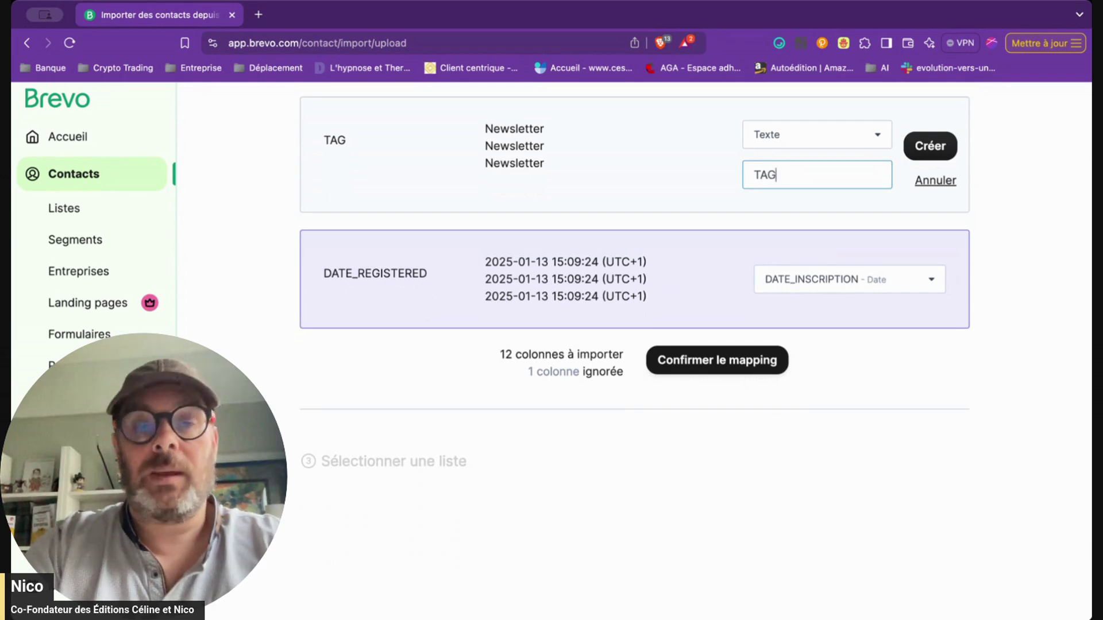
pyautogui.write('S')
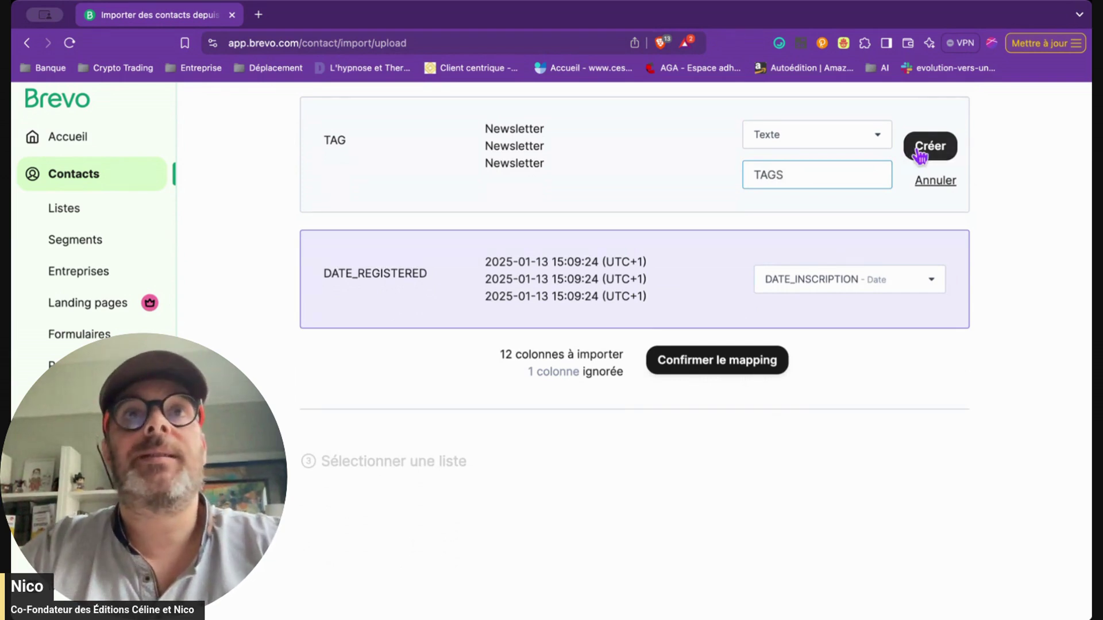
pyautogui.click(922, 150)
# - Confirm the column mapping and choose the Newsletter list as the destination for the imported contacts
pyautogui.scroll(15, 919, 159)
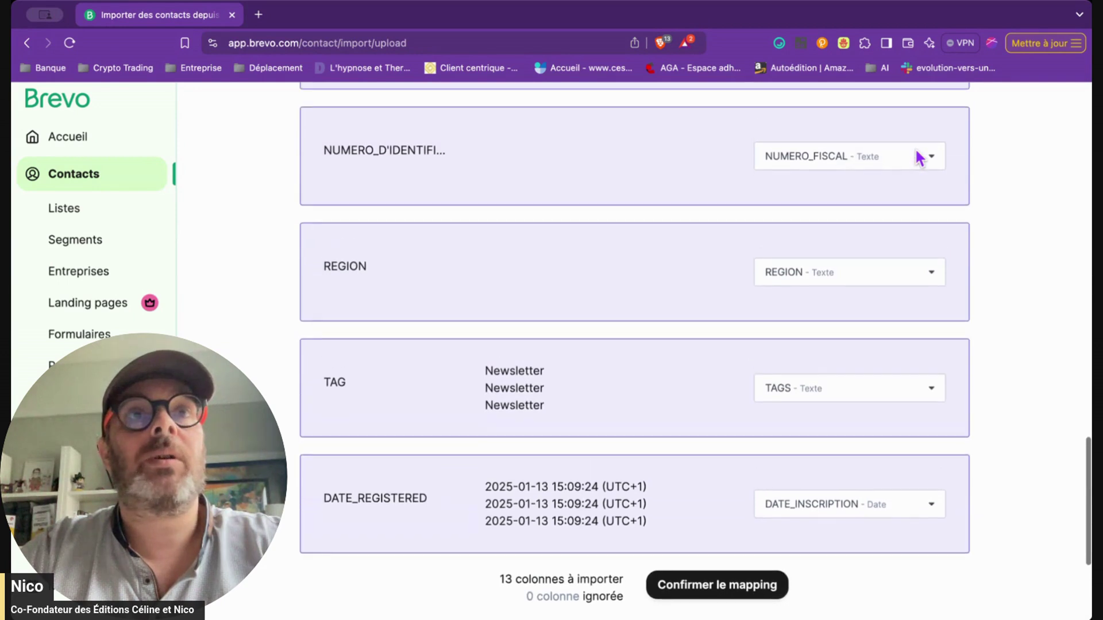
pyautogui.scroll(-15, 918, 157)
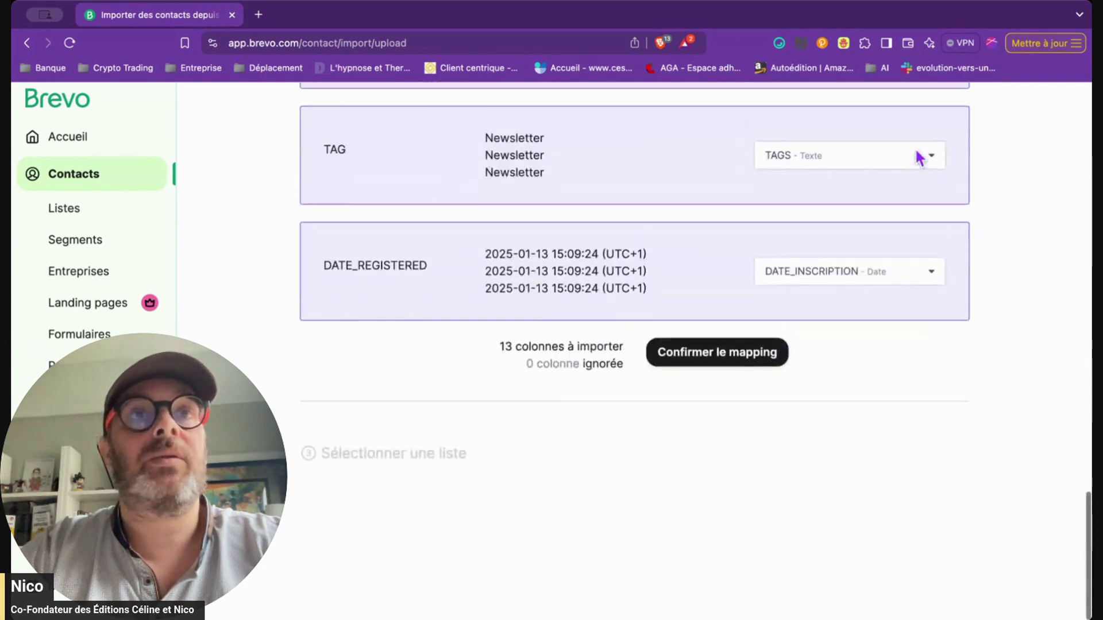
pyautogui.click(726, 369)
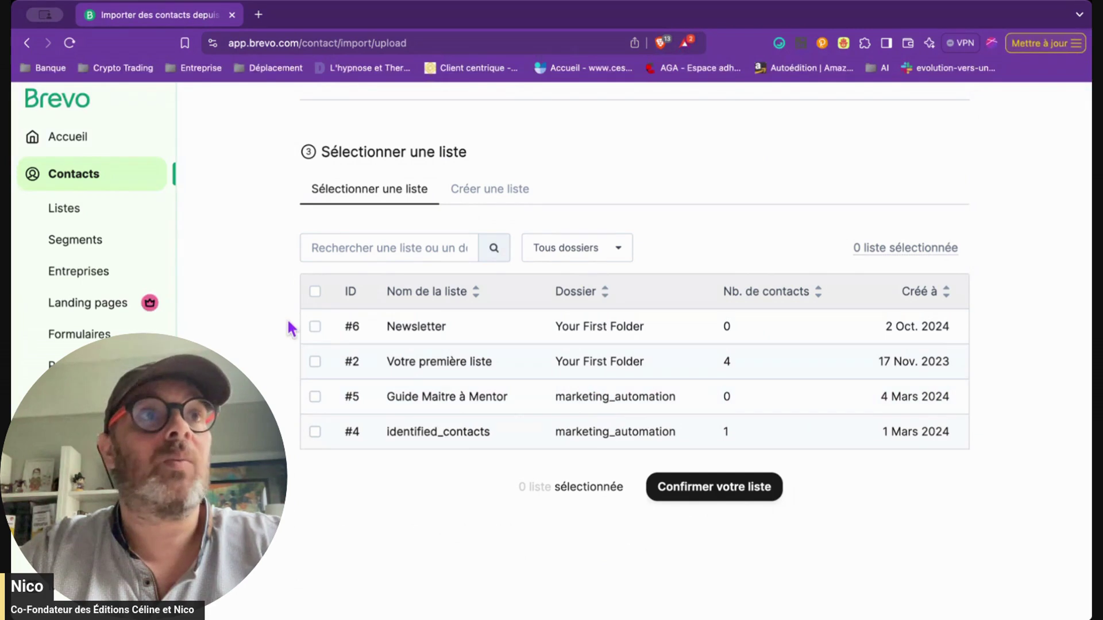
pyautogui.click(316, 331)
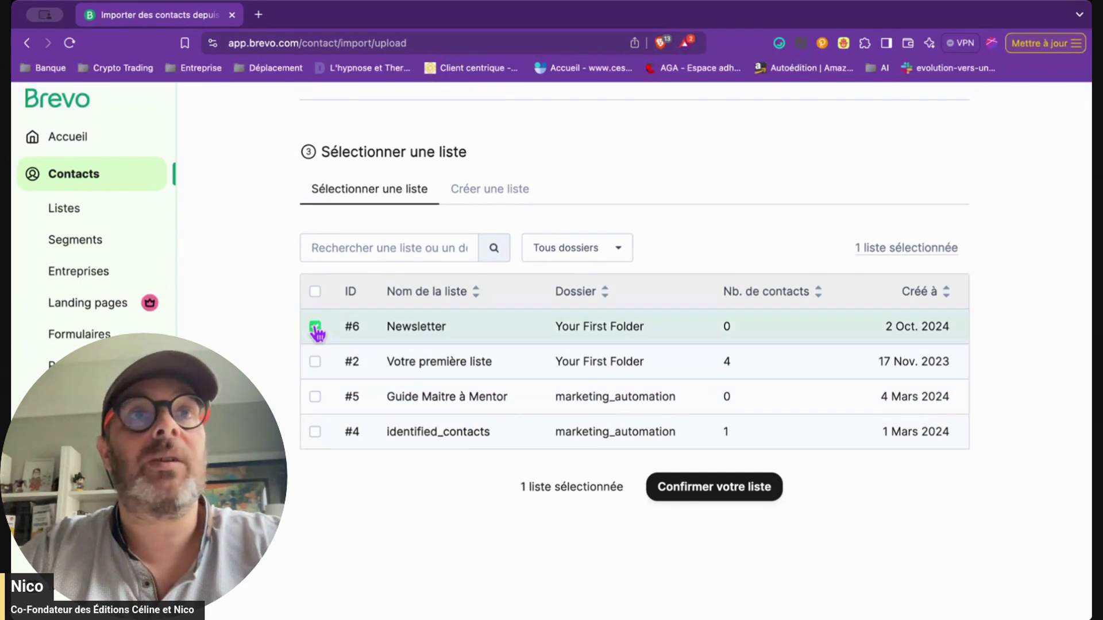
pyautogui.click(681, 489)
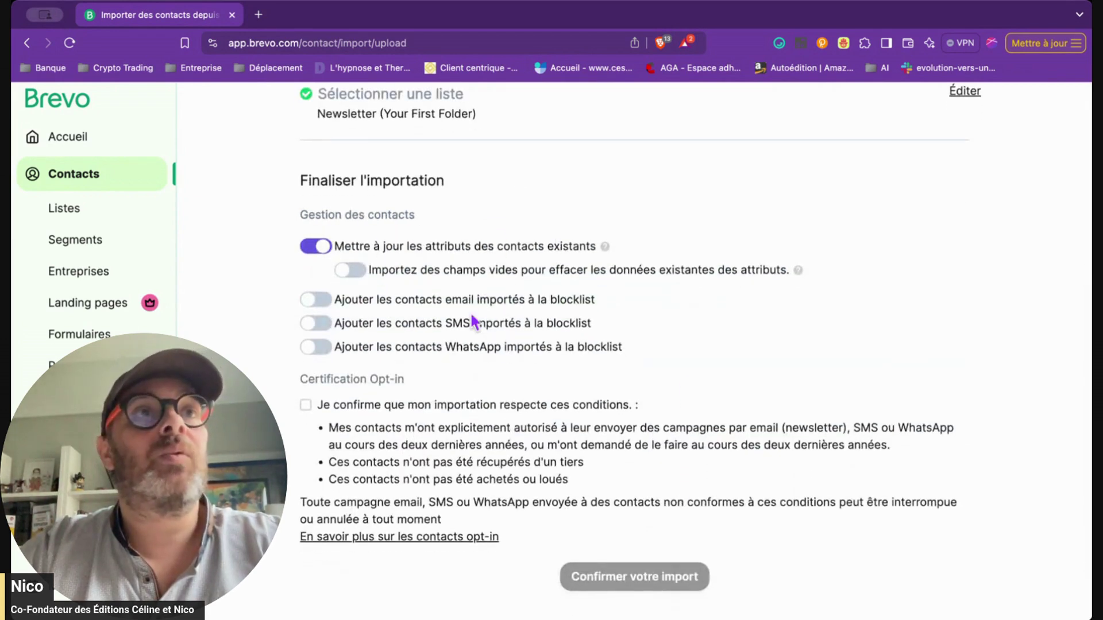
# - Review the final import settings, certify that the contacts meet the opt-in conditions, and confirm the import
pyautogui.scroll(-3, 501, 415)
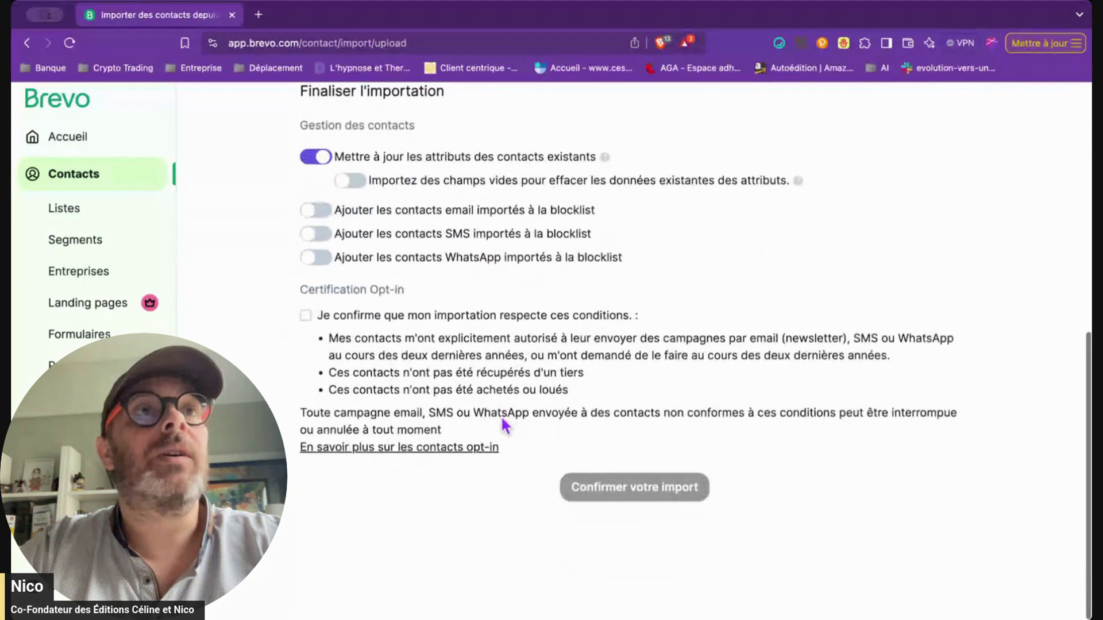
pyautogui.scroll(1, 503, 420)
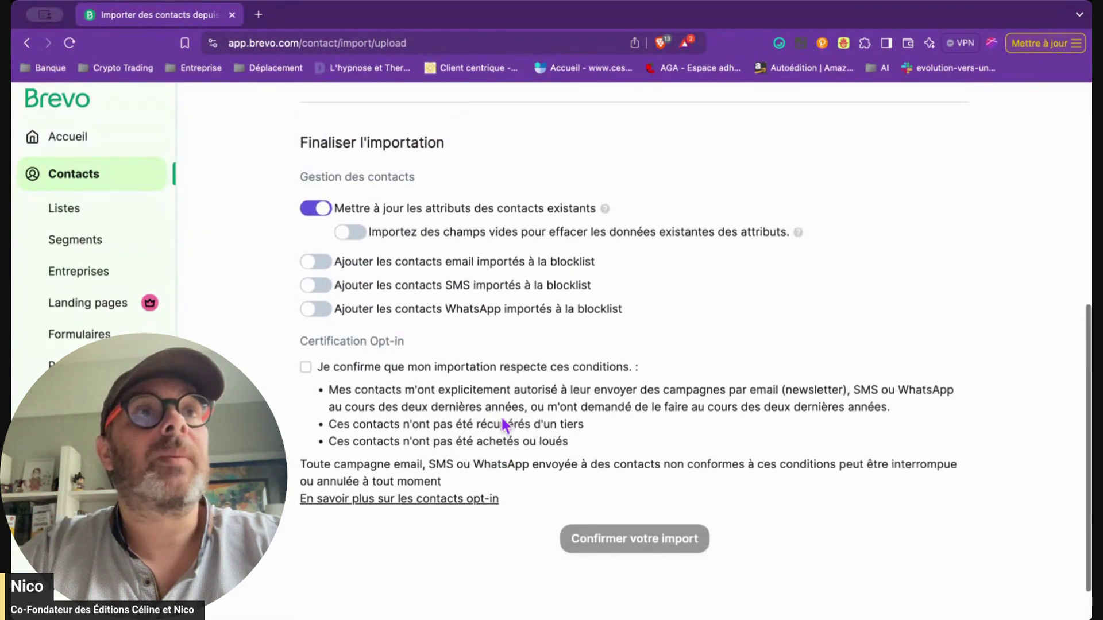
pyautogui.scroll(2, 503, 425)
pyautogui.scroll(2, 501, 414)
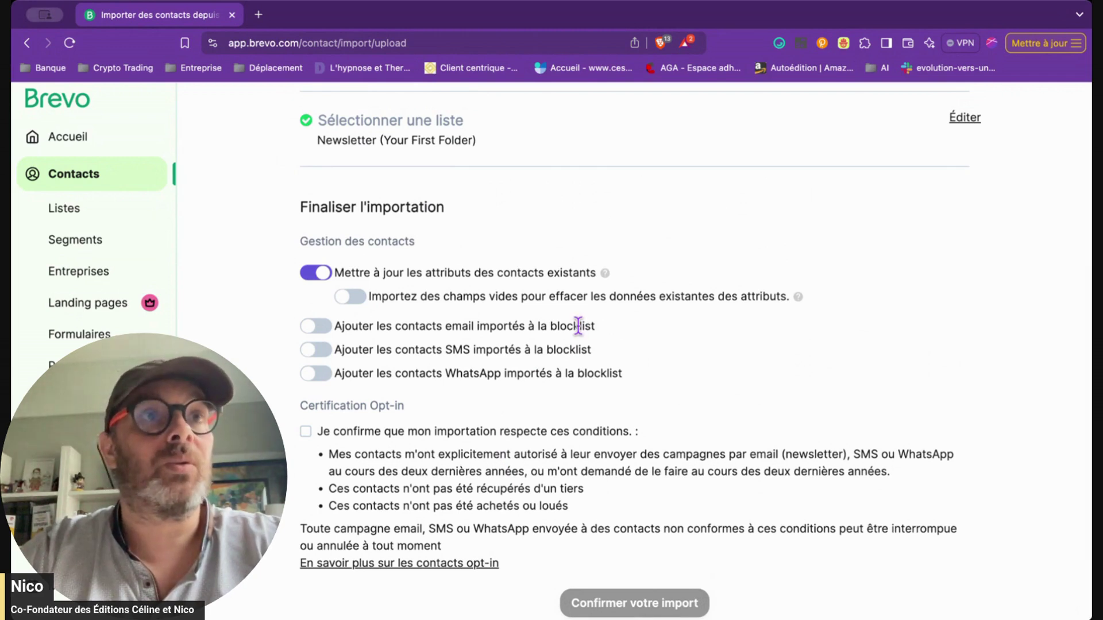
pyautogui.scroll(-1, 578, 326)
pyautogui.scroll(-2, 578, 326)
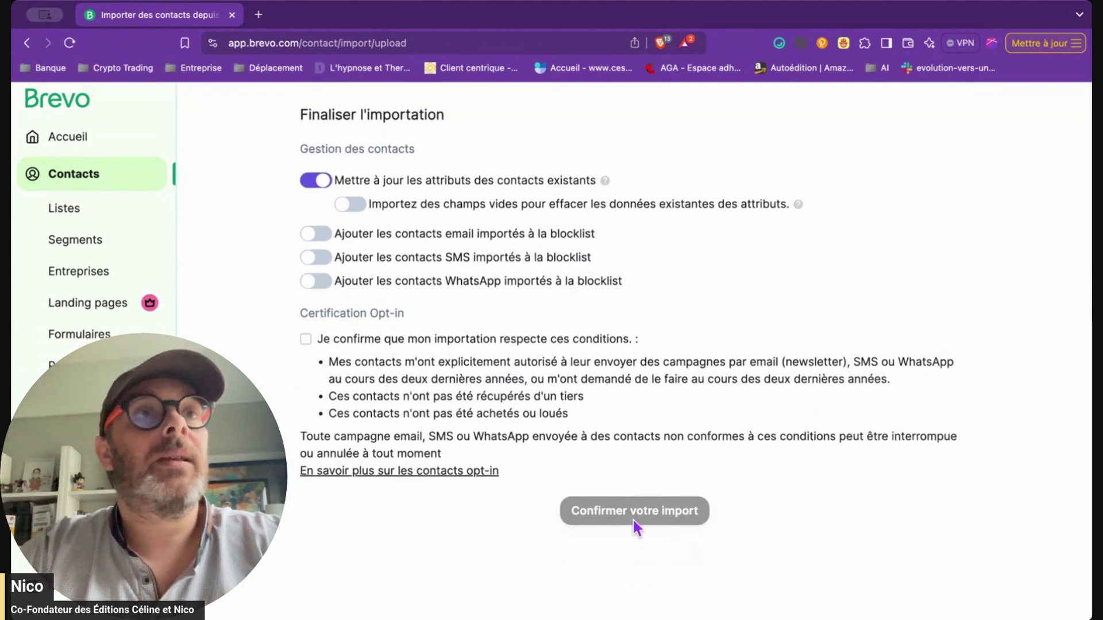
pyautogui.click(525, 345)
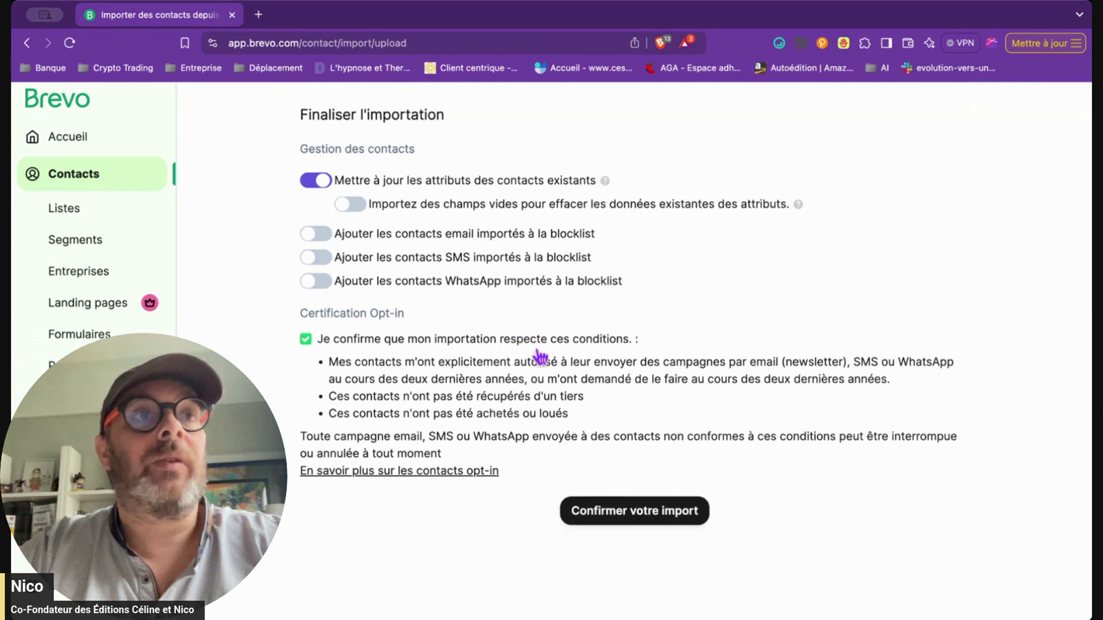
pyautogui.click(621, 513)
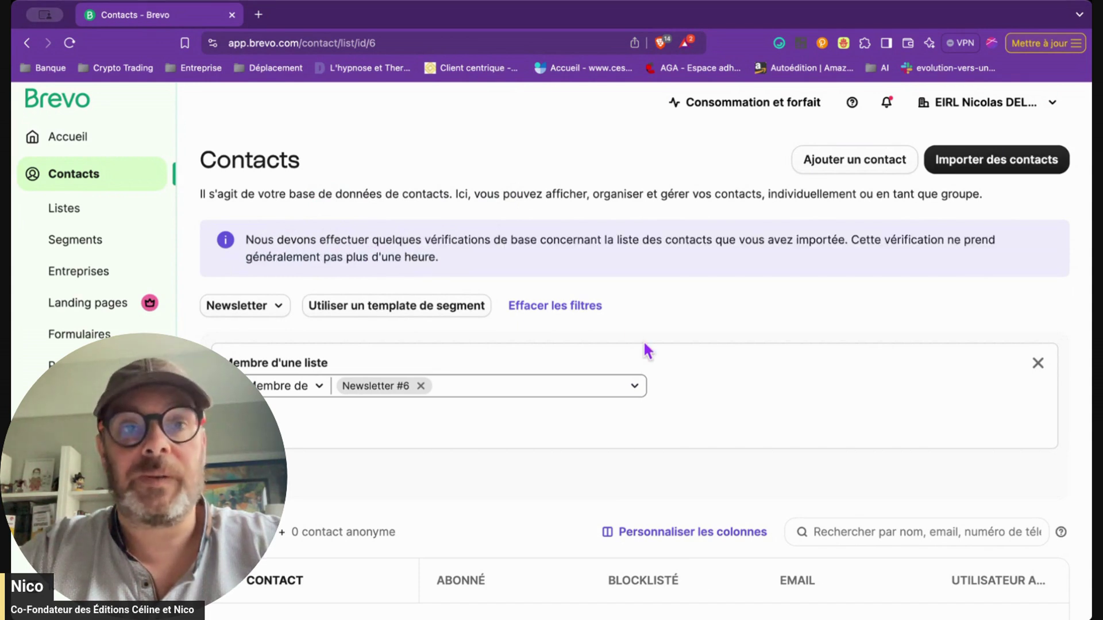
# - Examine the Newsletter list, then clear its filter to check the total number of contacts in the database
pyautogui.scroll(-5, 646, 348)
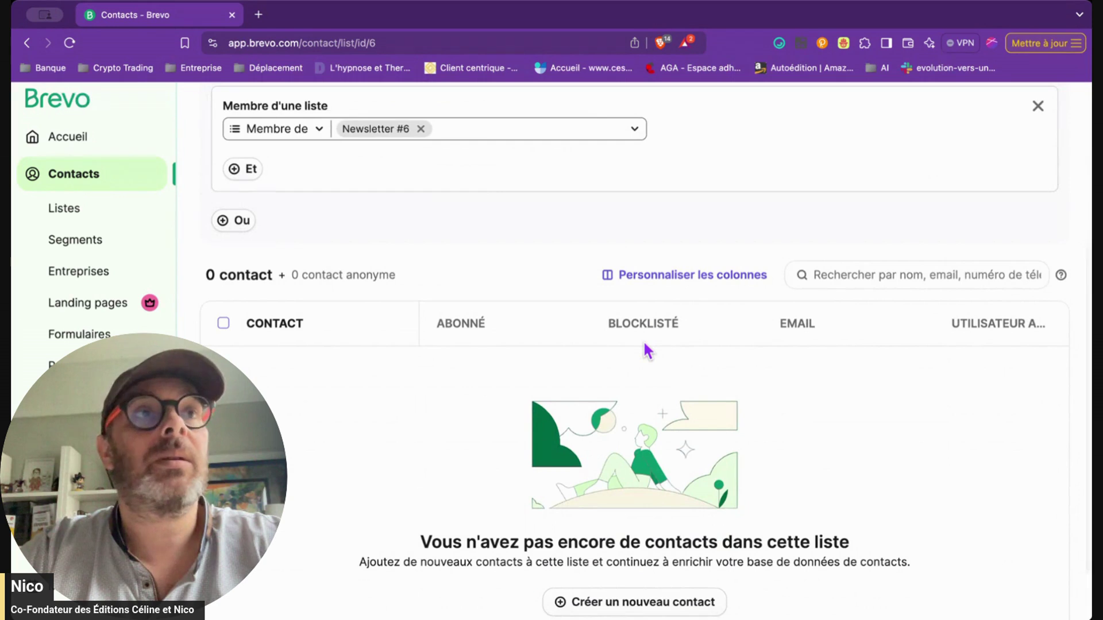
pyautogui.scroll(5, 646, 348)
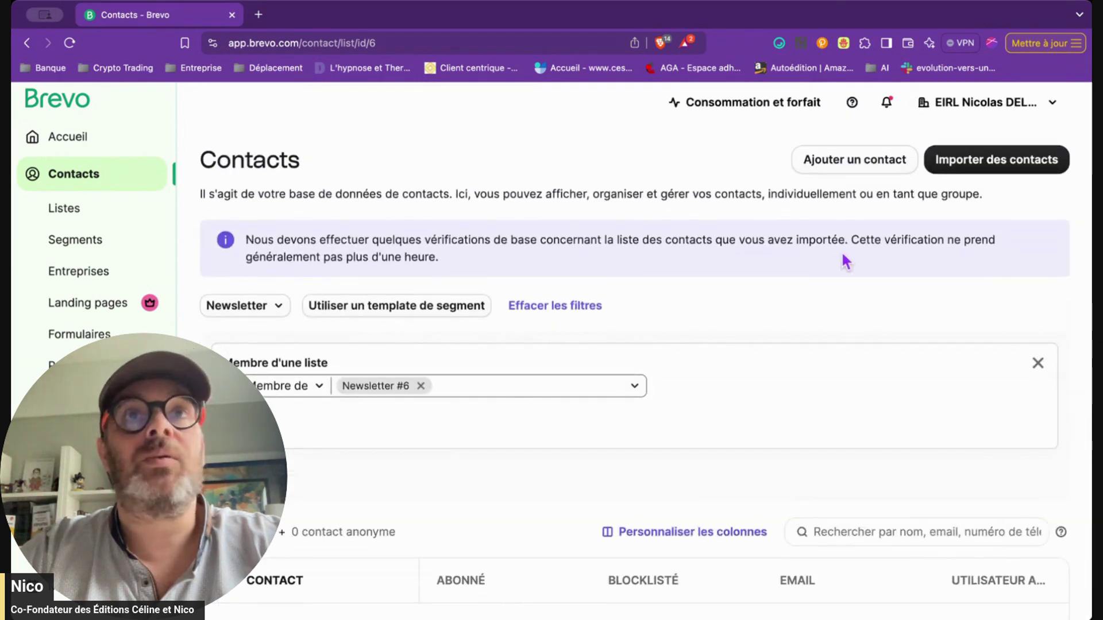
pyautogui.click(596, 309)
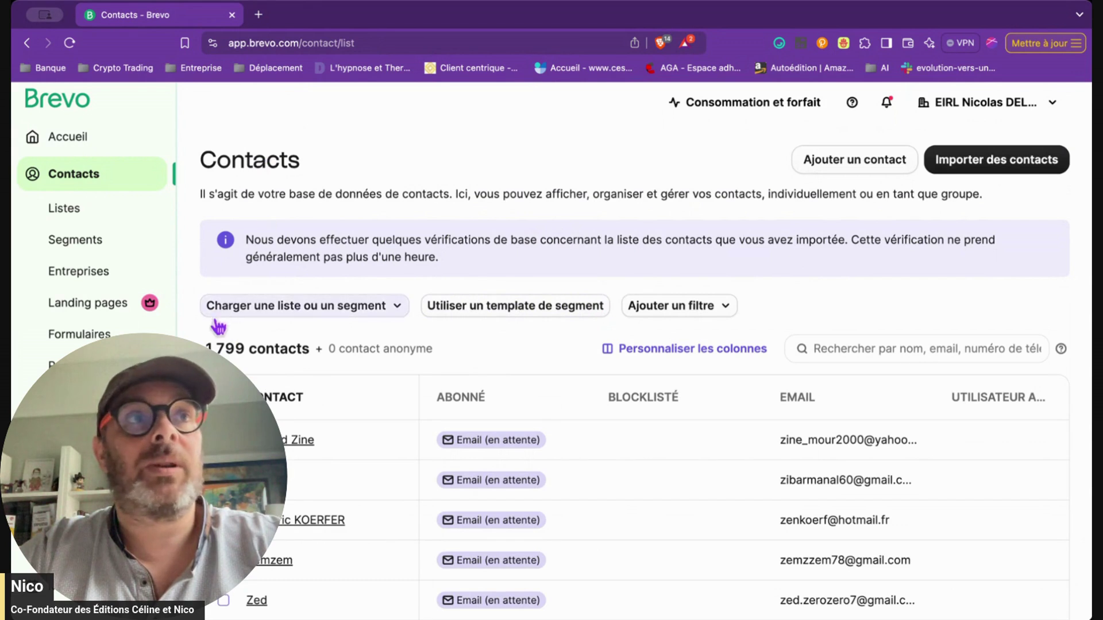
pyautogui.moveTo(204, 349); pyautogui.dragTo(248, 351)
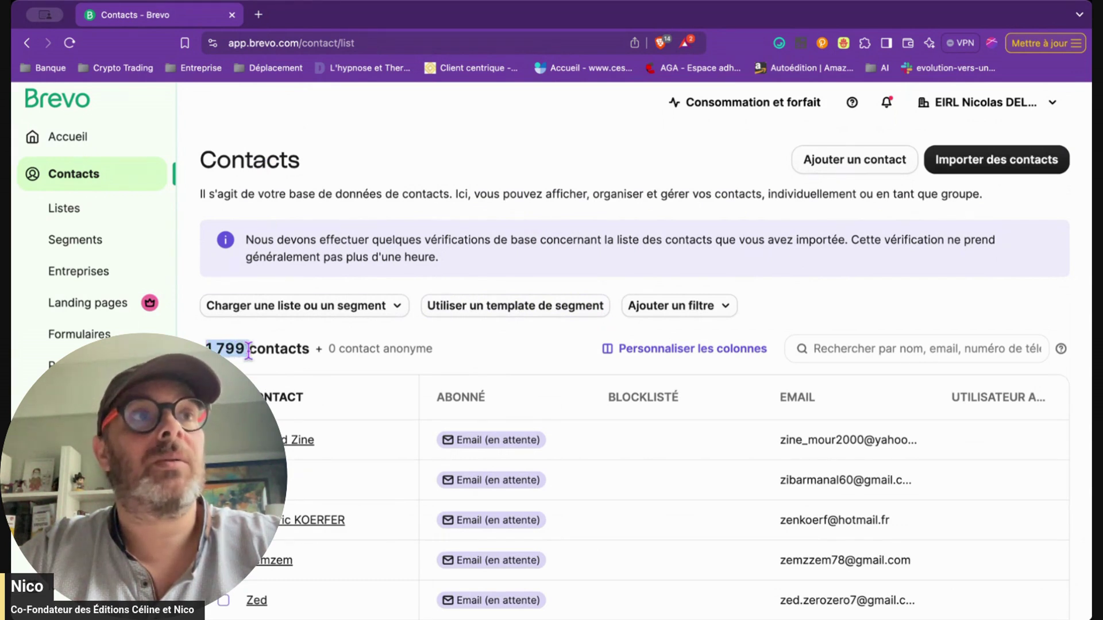